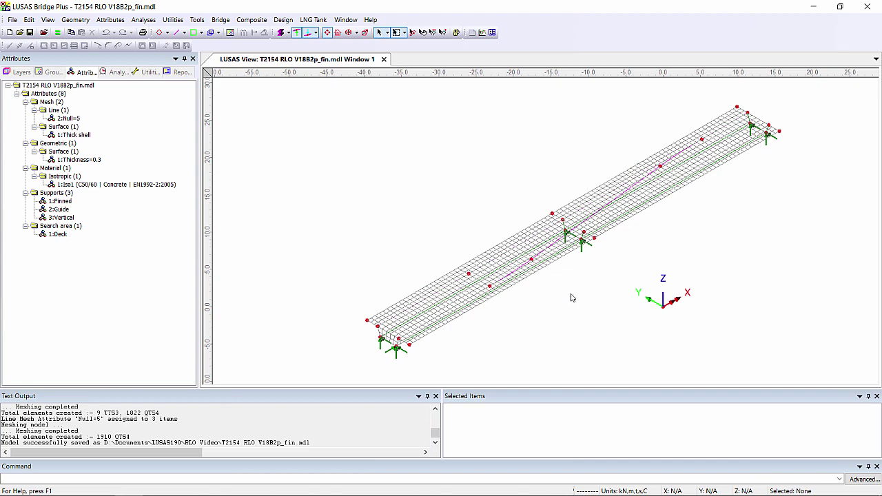
Orbit the bridge deck model to a new viewing angle.
middle_drag(549, 323, 569, 302)
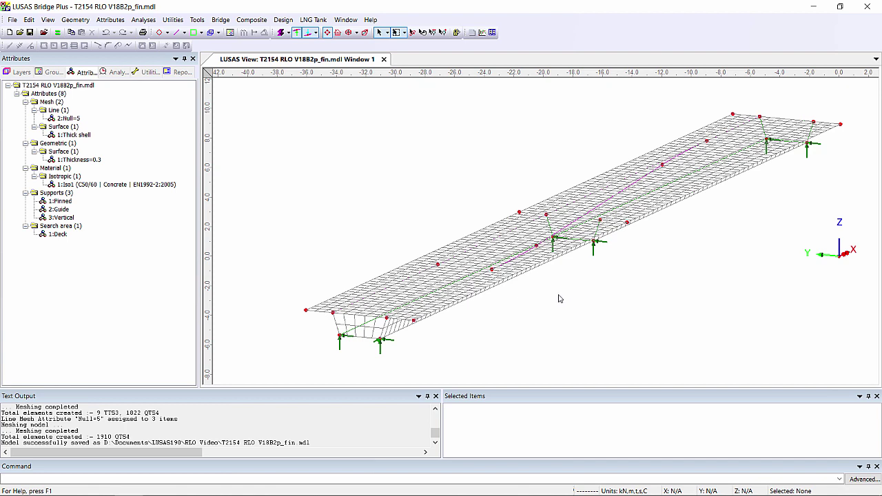
Select the Up Fast CL group's lines and define a rail track named Up Fast along them.
click(50, 73)
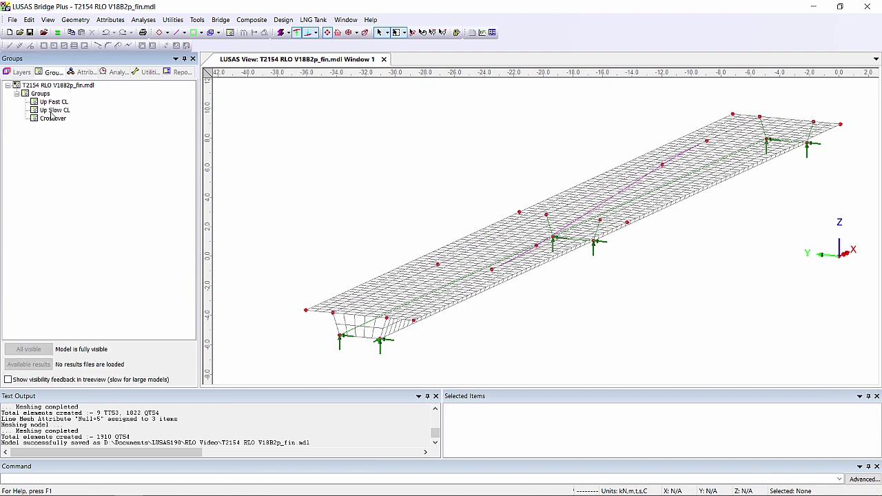
right_click(58, 104)
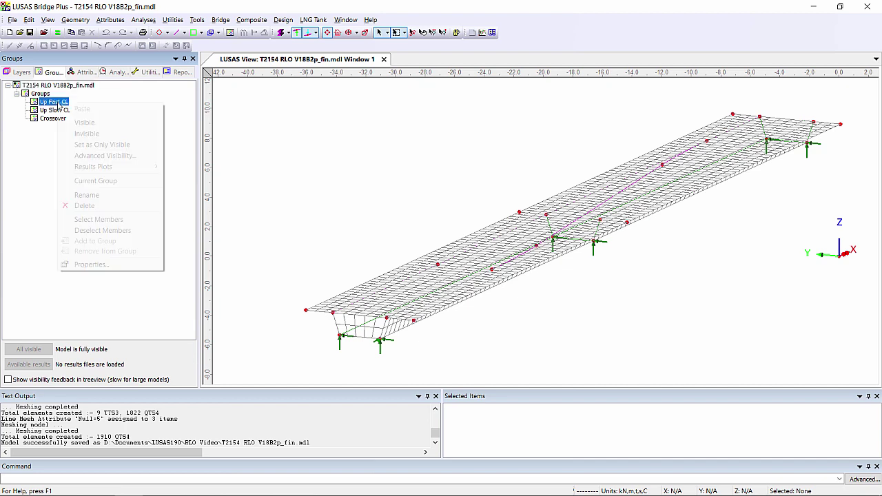
click(99, 220)
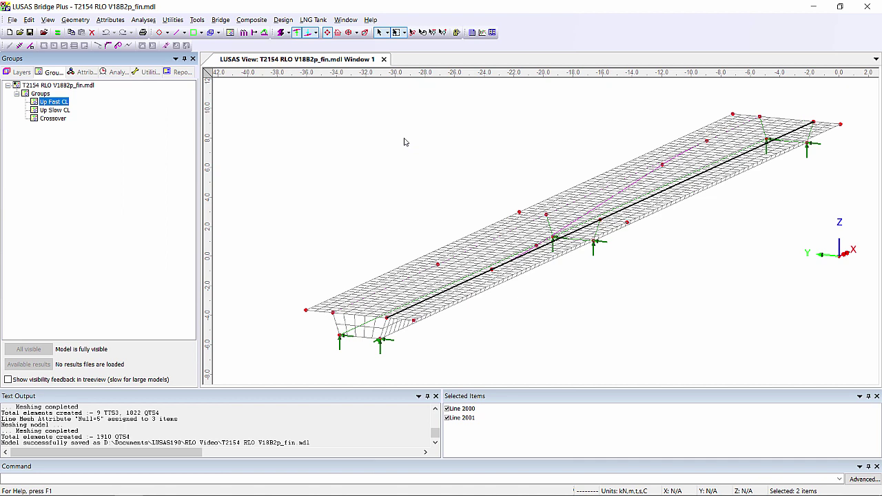
click(221, 19)
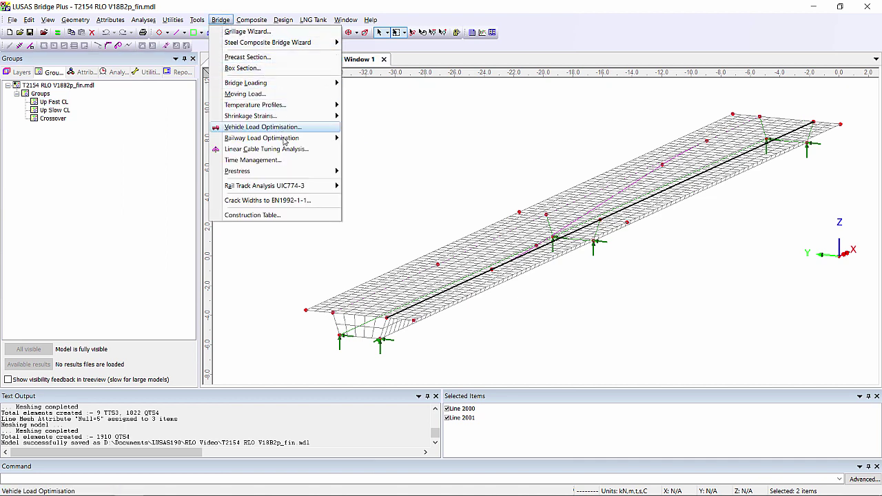
mouse_move(288, 140)
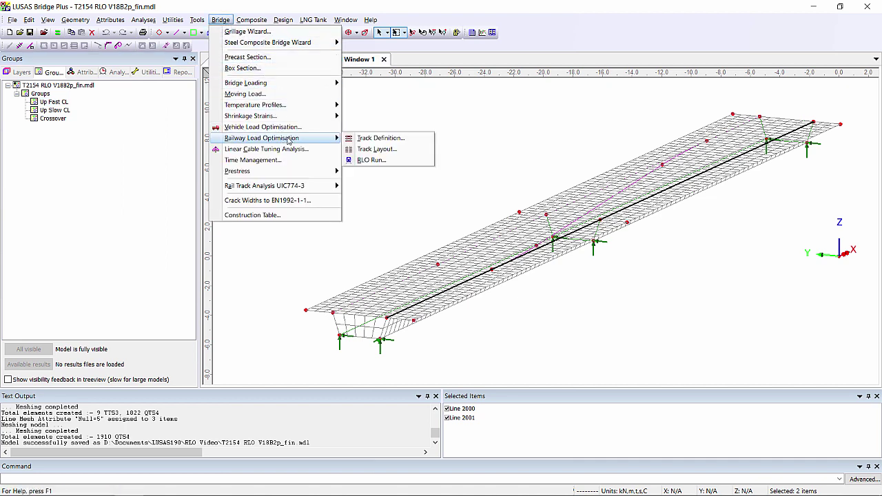
click(379, 138)
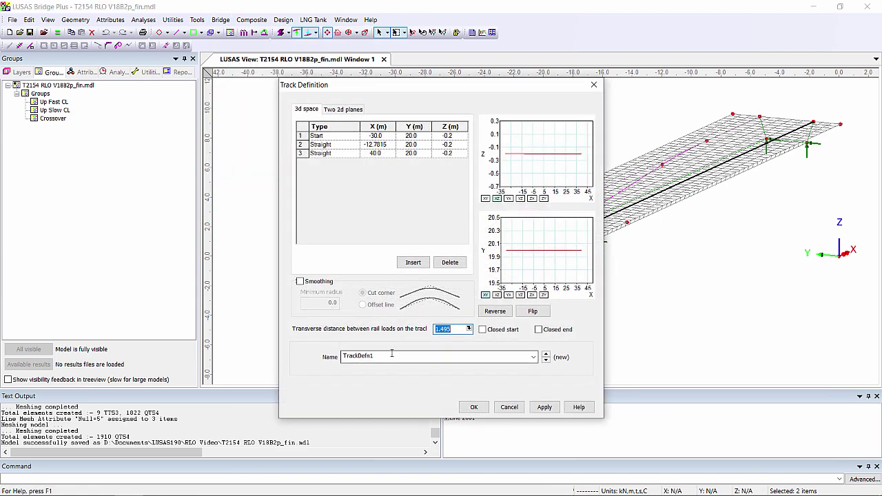
click(391, 354)
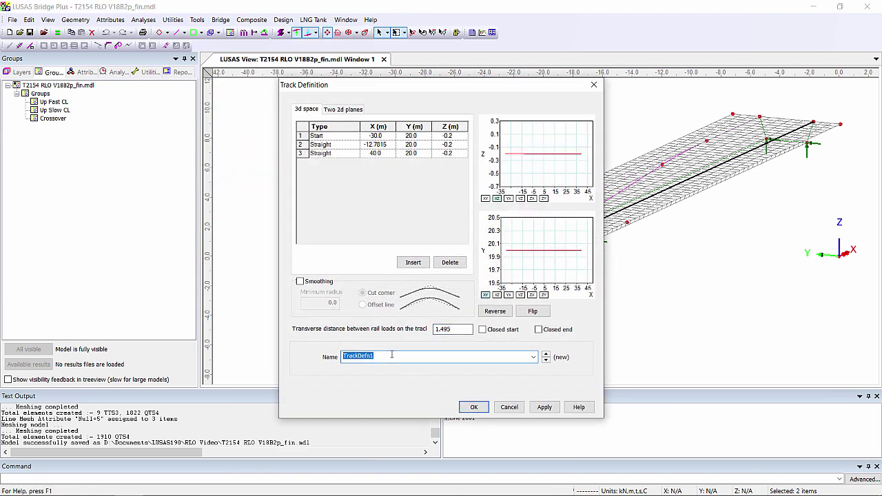
text(Up Fast)
click(485, 409)
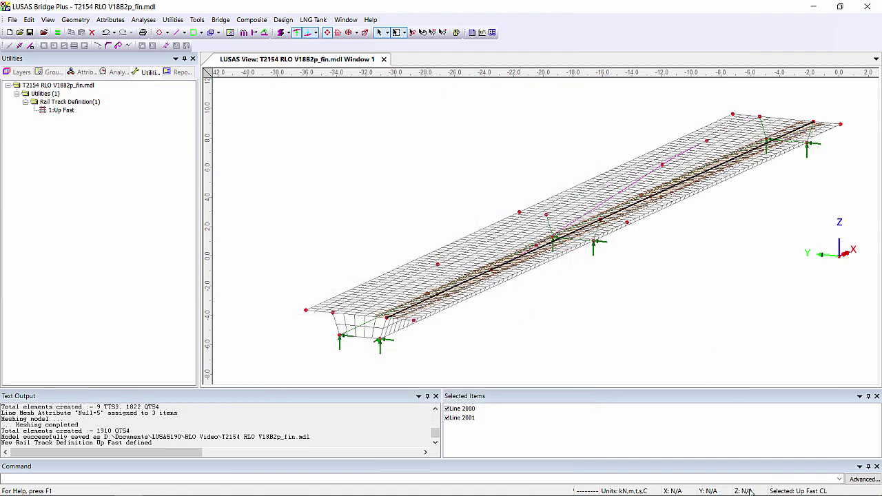
Show the deck in plan view, clear the selection and pan along the deck.
key(z)
click(496, 191)
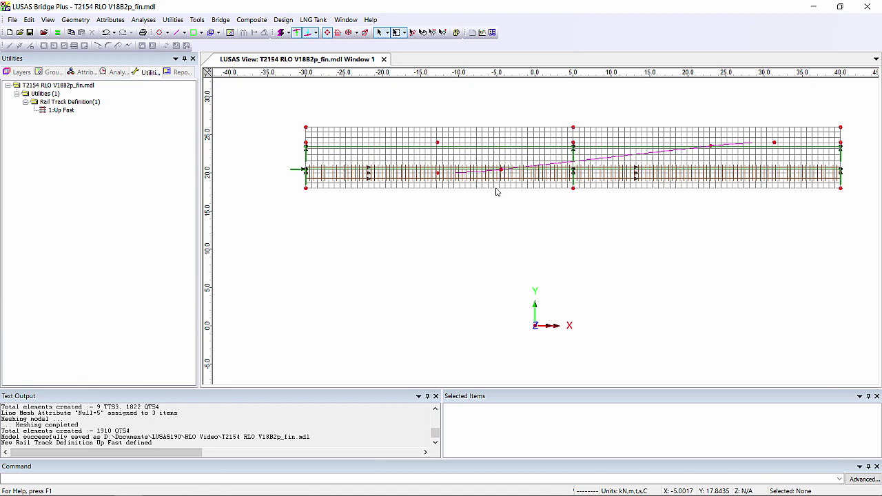
scroll(496, 190, up, 2)
middle_drag(496, 190, 557, 252)
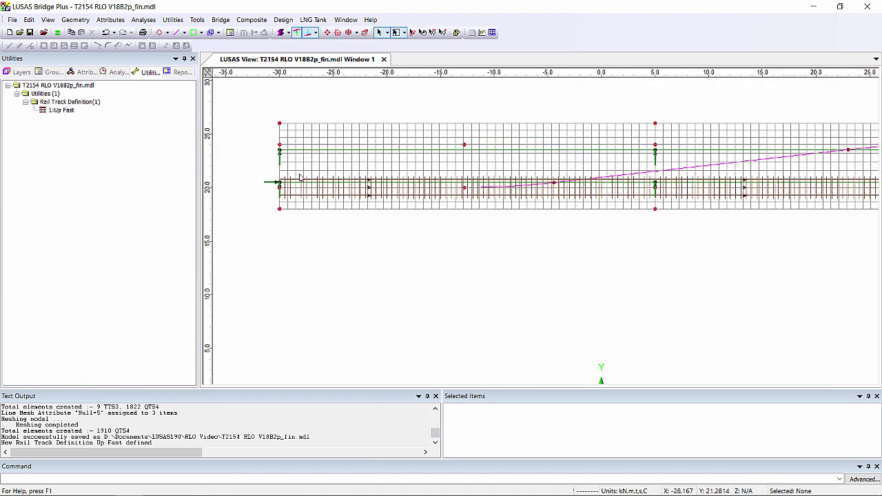
middle_drag(756, 241, 721, 244)
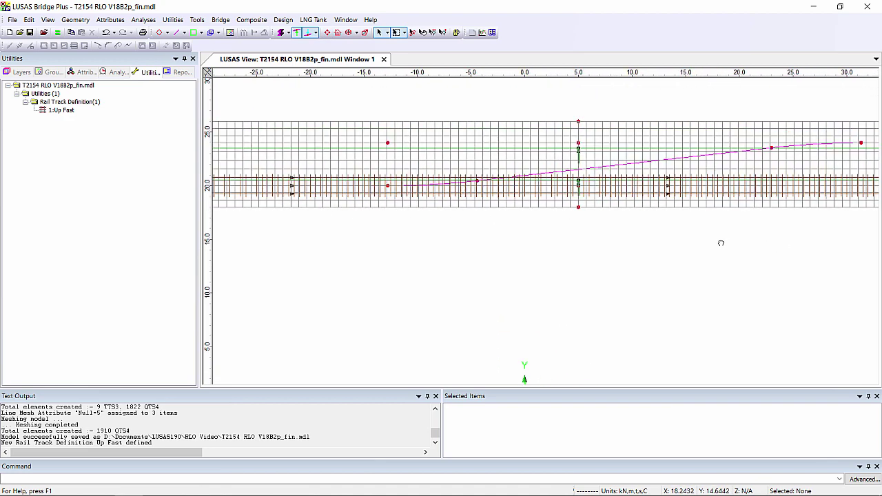
scroll(720, 246, down, 1)
scroll(721, 246, down, 1)
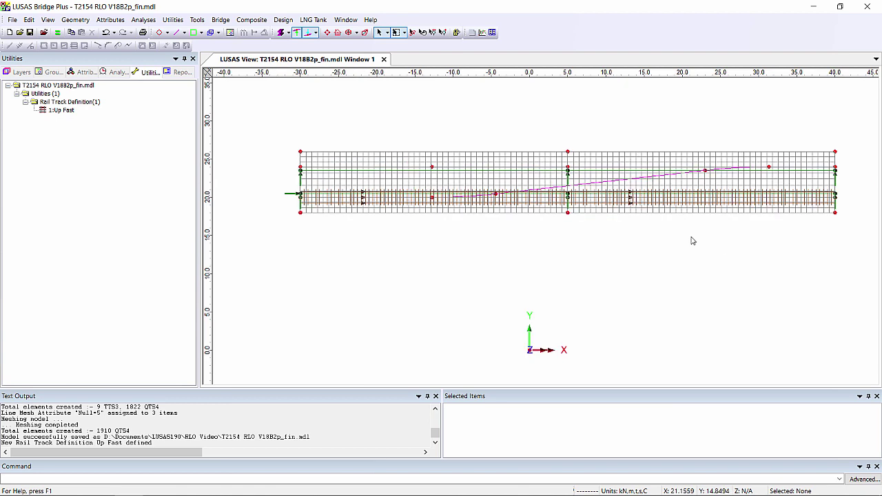
Define a rail track named Up Slow from the Up Slow CL group's lines, then deselect them.
click(53, 72)
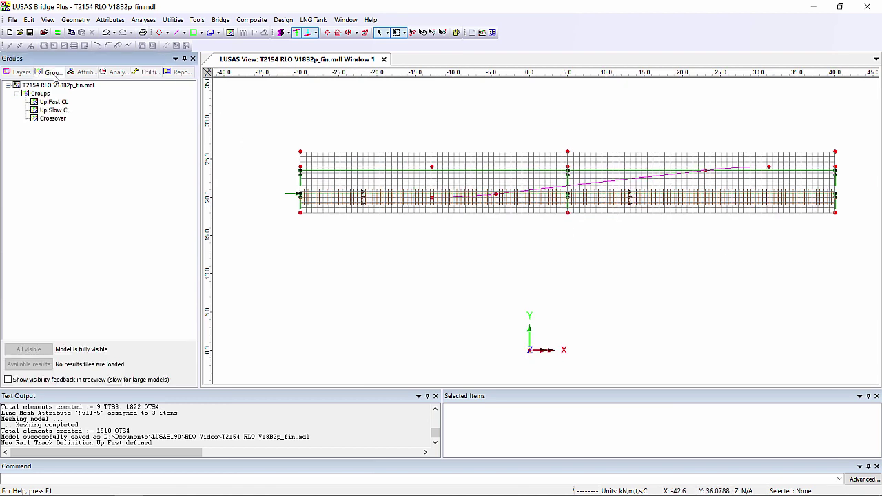
right_click(61, 110)
click(110, 227)
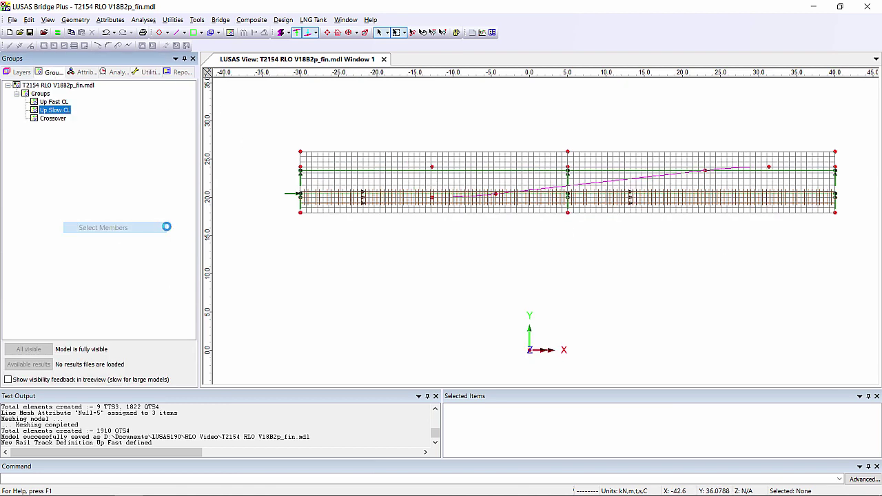
click(220, 20)
mouse_move(324, 137)
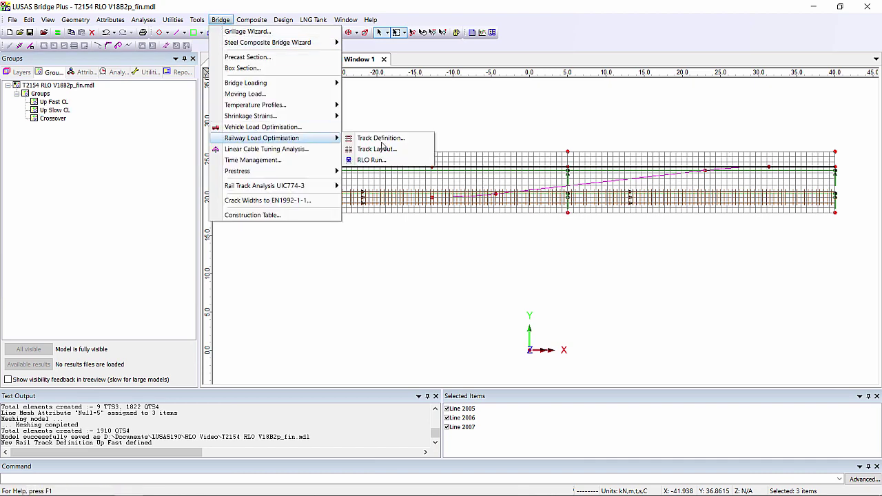
click(382, 144)
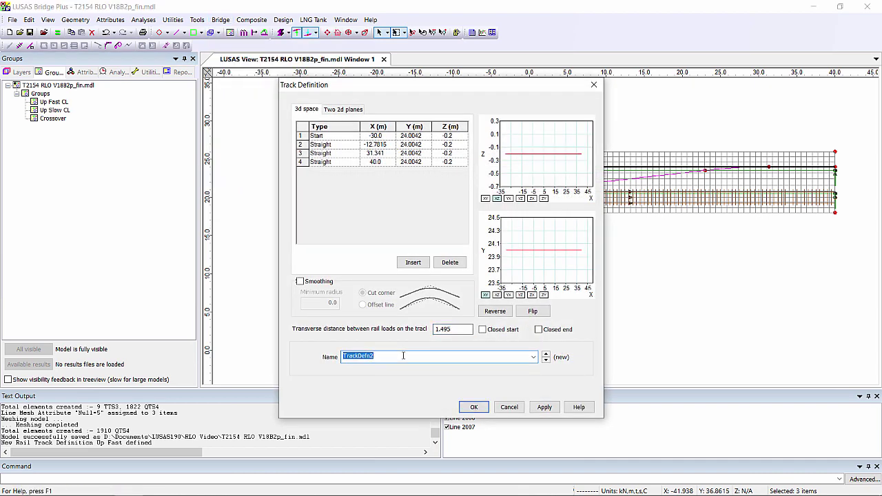
text(Up Slow)
click(462, 407)
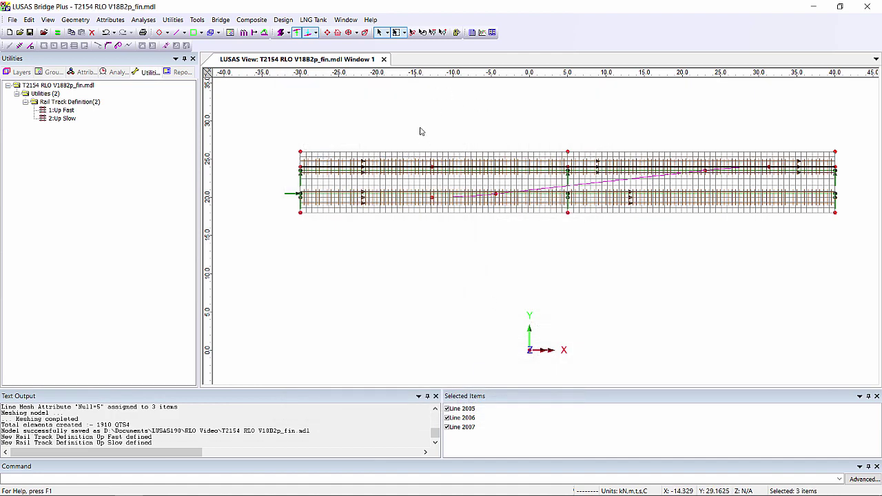
click(421, 131)
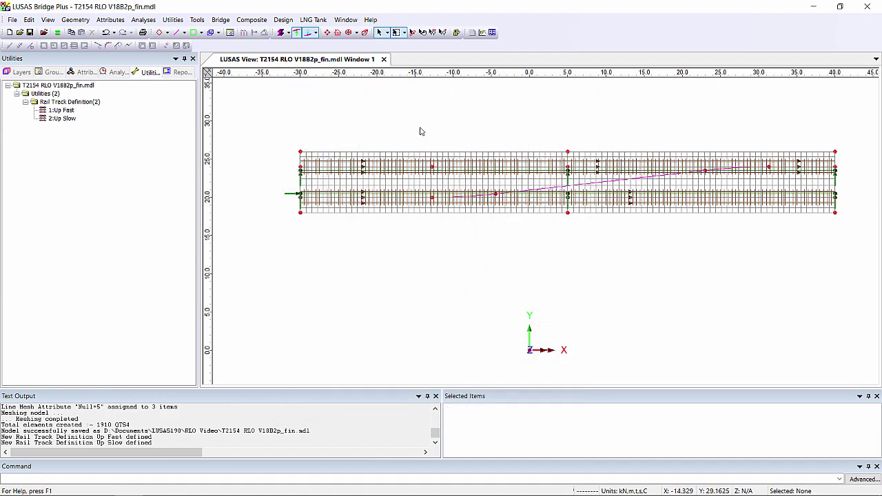
Create a Through running track layout from Up Fast and Up Slow and make it invisible.
click(219, 20)
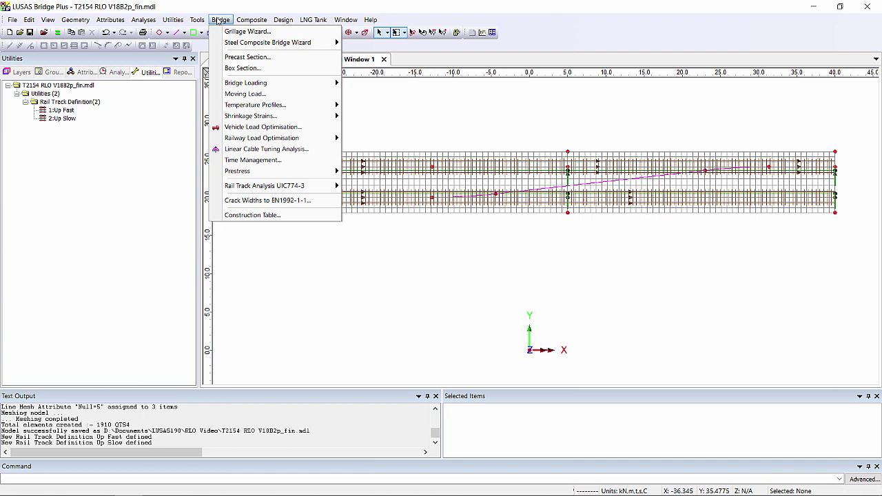
mouse_move(289, 138)
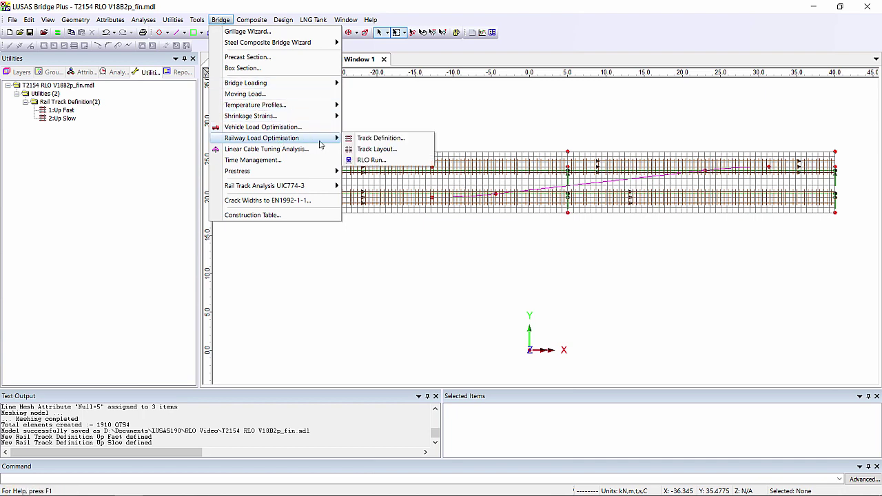
click(372, 149)
double_click(432, 282)
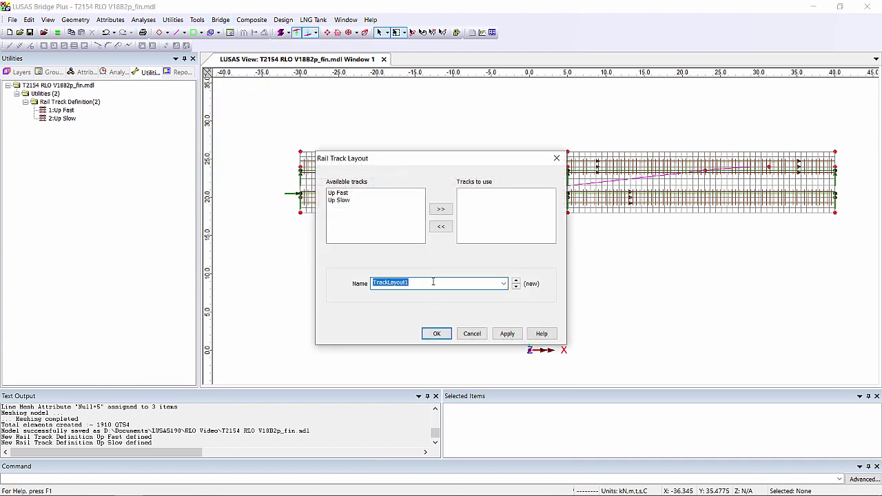
text(Through running)
click(338, 193)
shift+click(338, 201)
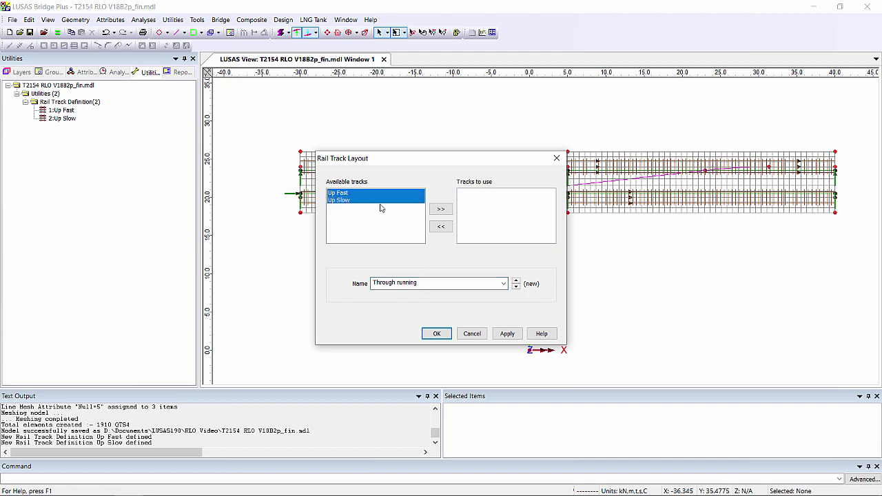
click(441, 208)
click(437, 333)
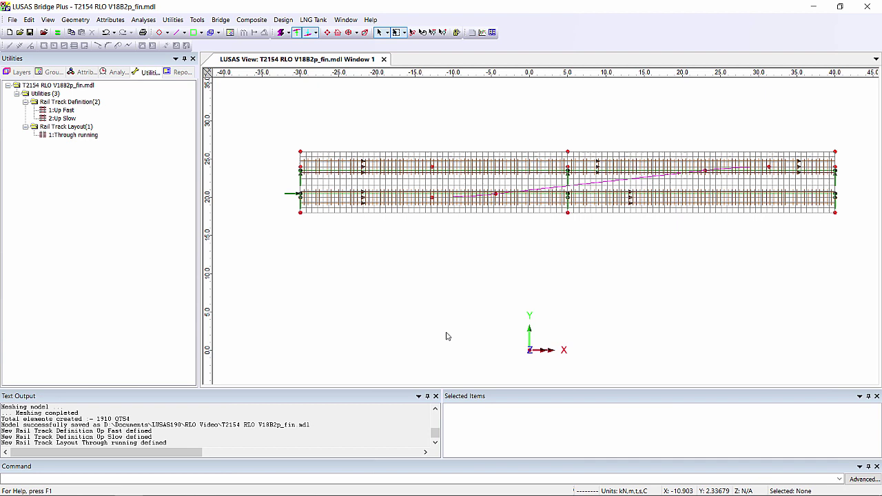
right_click(84, 136)
click(118, 192)
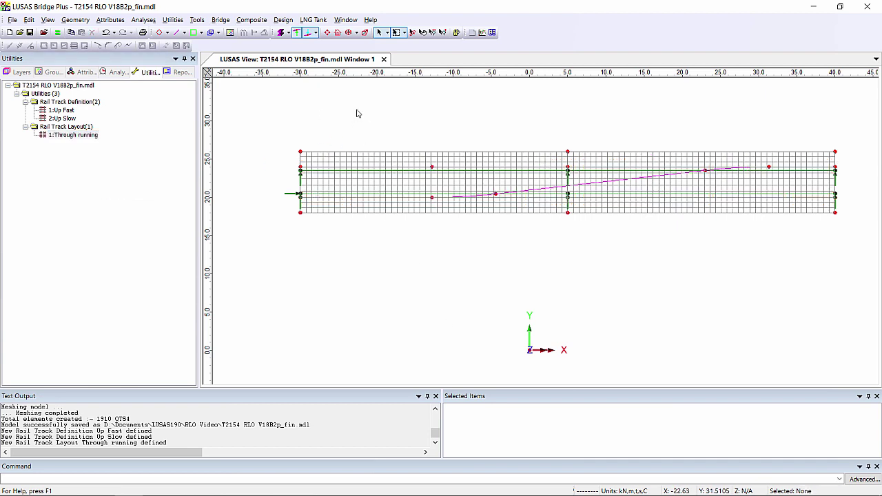
Select the Crossover group's lines and define a rail track named Crossover from them.
click(50, 72)
right_click(58, 117)
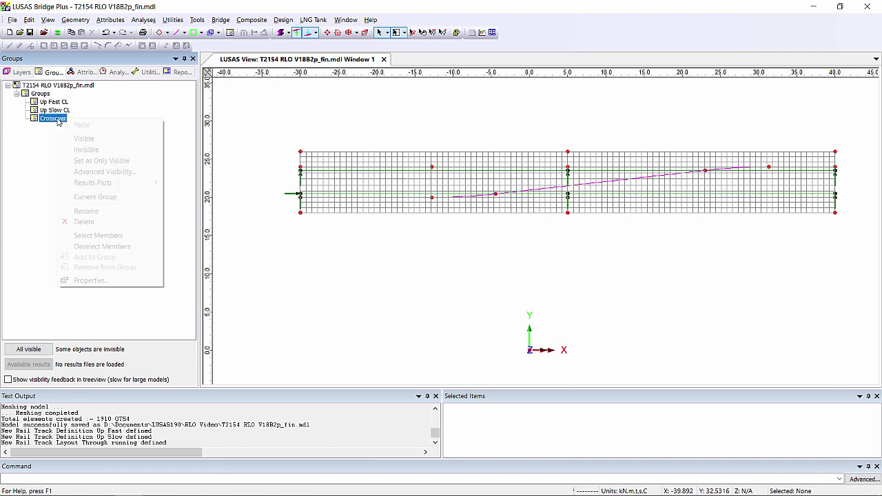
click(115, 236)
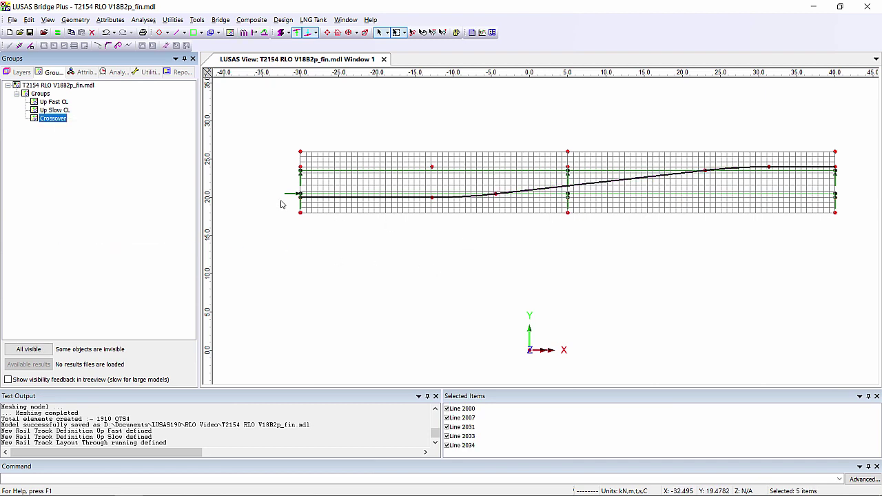
click(220, 19)
mouse_move(290, 139)
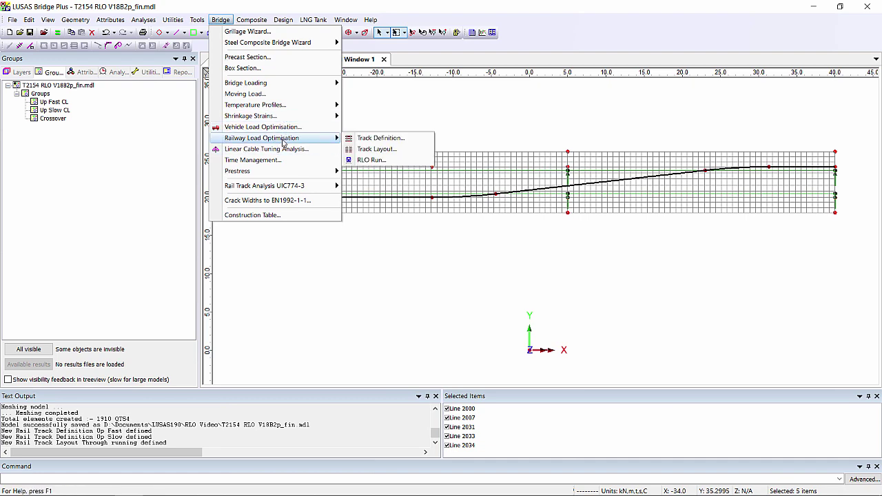
click(358, 137)
double_click(395, 357)
text(Crossover)
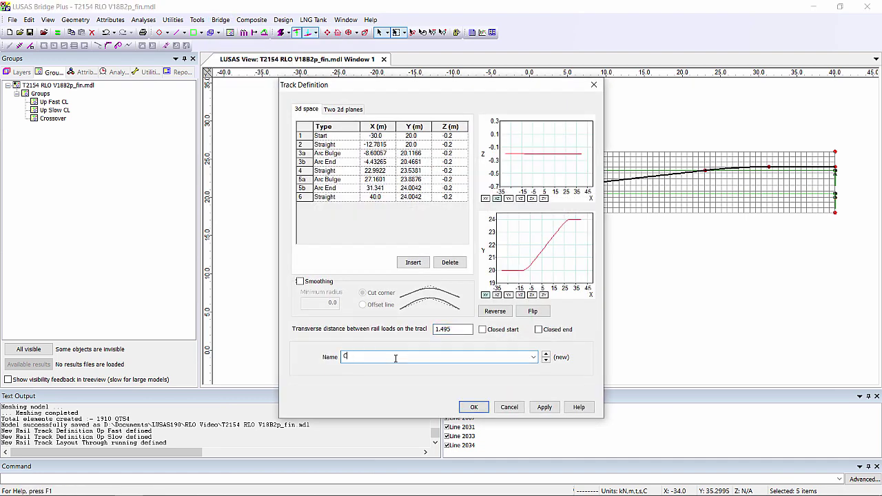
click(474, 406)
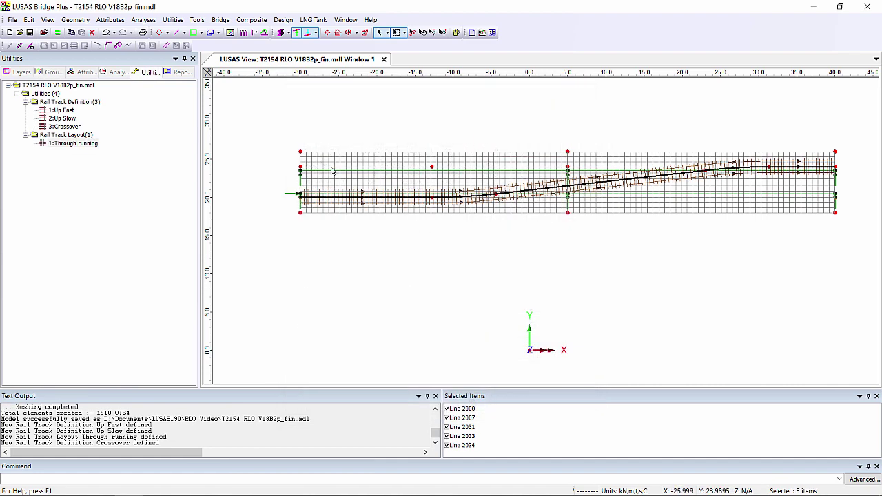
Define a closed-end rail track named Up SLow to signal along the upper-left deck line.
click(331, 168)
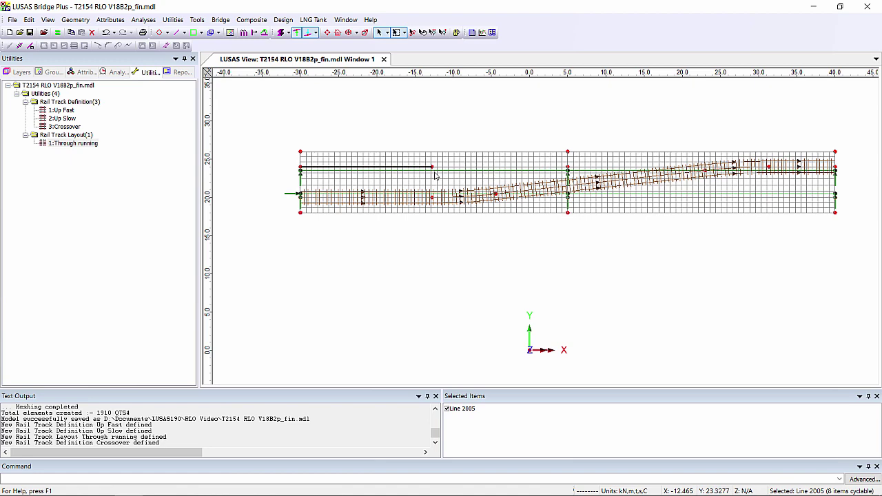
click(218, 20)
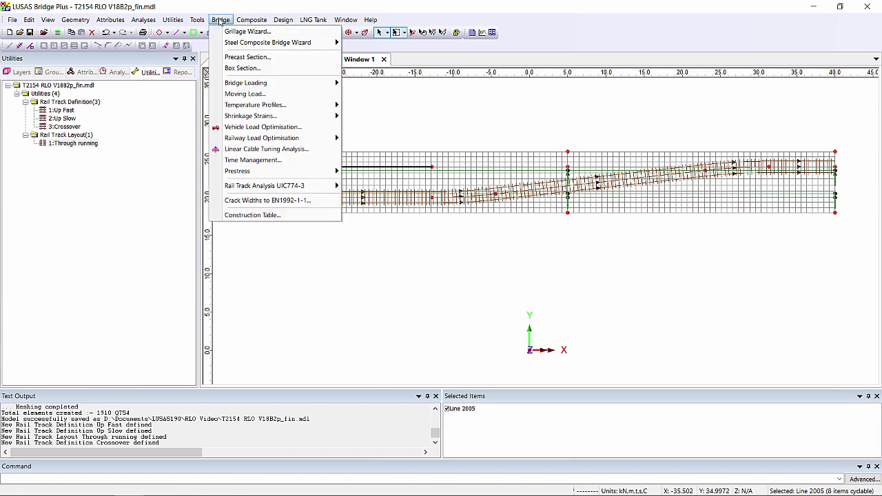
mouse_move(289, 138)
click(377, 138)
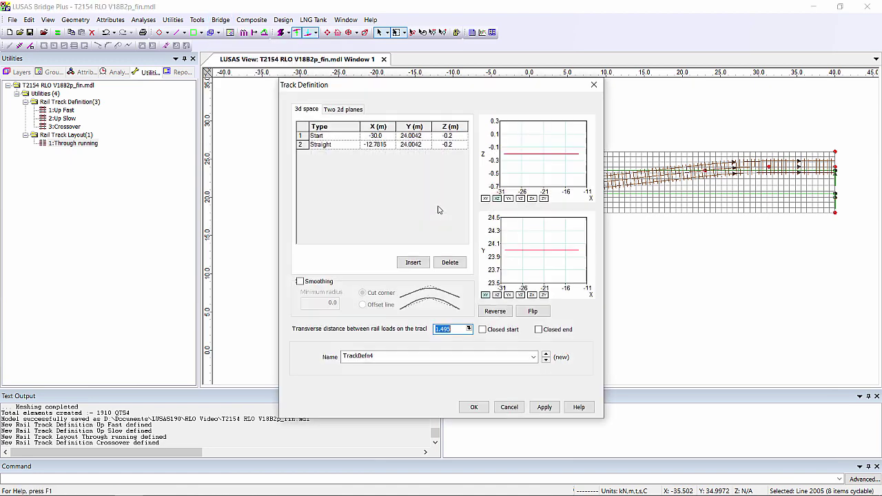
click(539, 329)
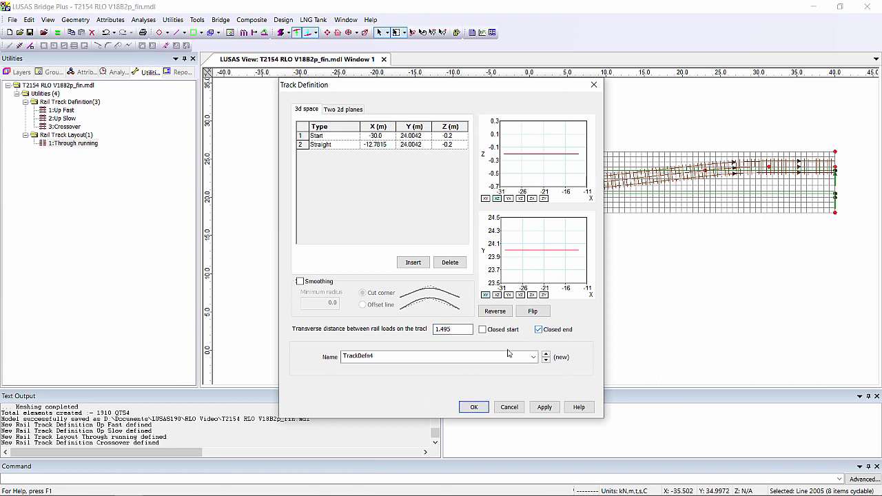
click(448, 359)
text(Up SLow to signal)
click(474, 407)
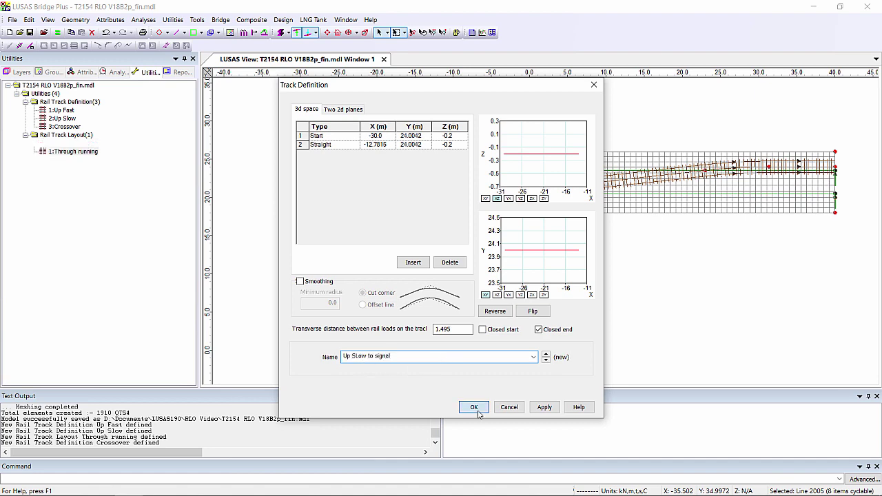
click(442, 175)
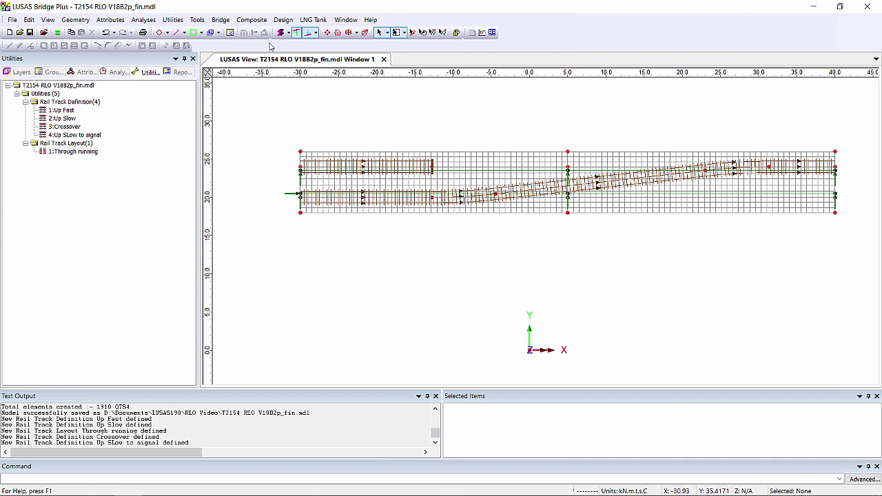
Combine the Crossover and Up SLow to signal tracks into a layout named Crossover and signal.
click(220, 20)
mouse_move(255, 138)
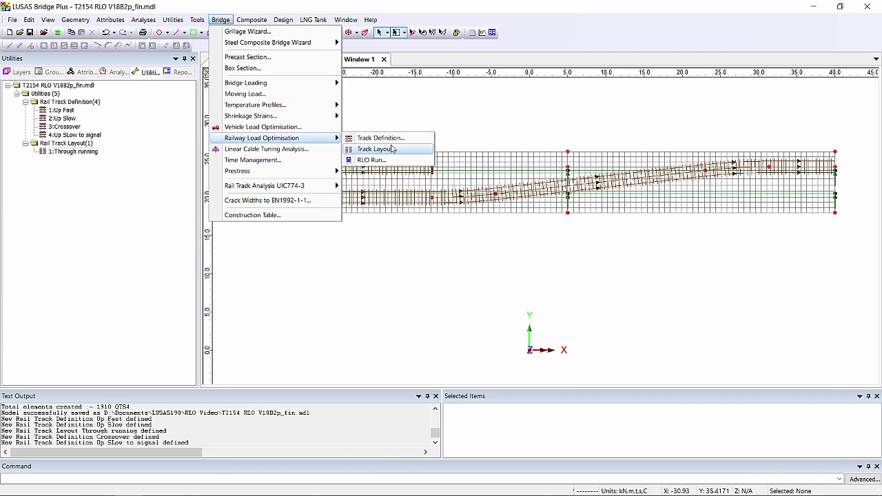
click(381, 147)
drag(348, 208, 348, 217)
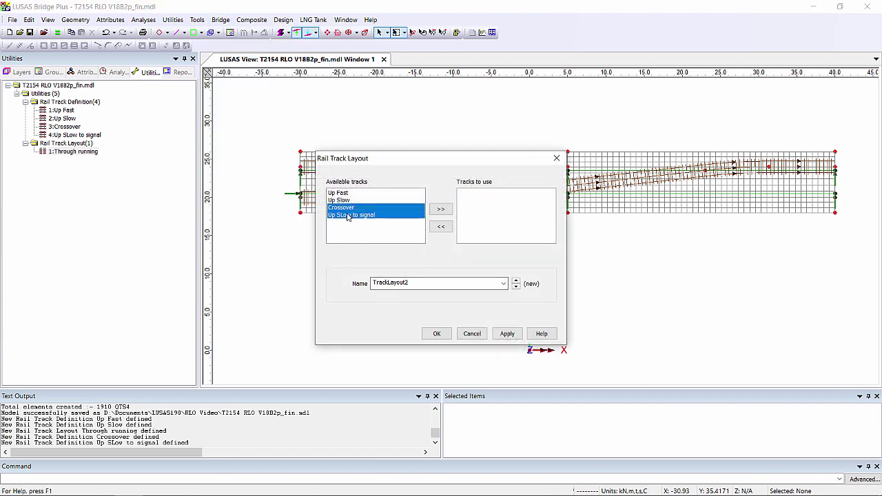
click(441, 209)
click(425, 282)
text(Crossover and signal)
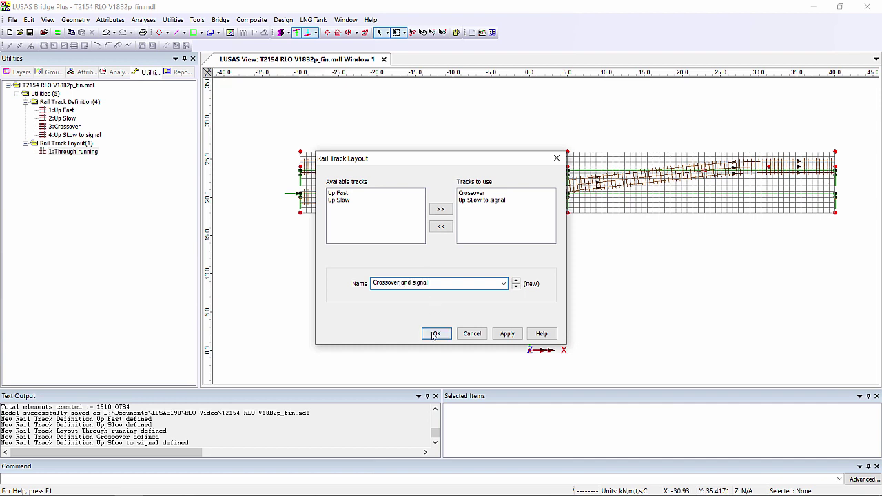
click(436, 333)
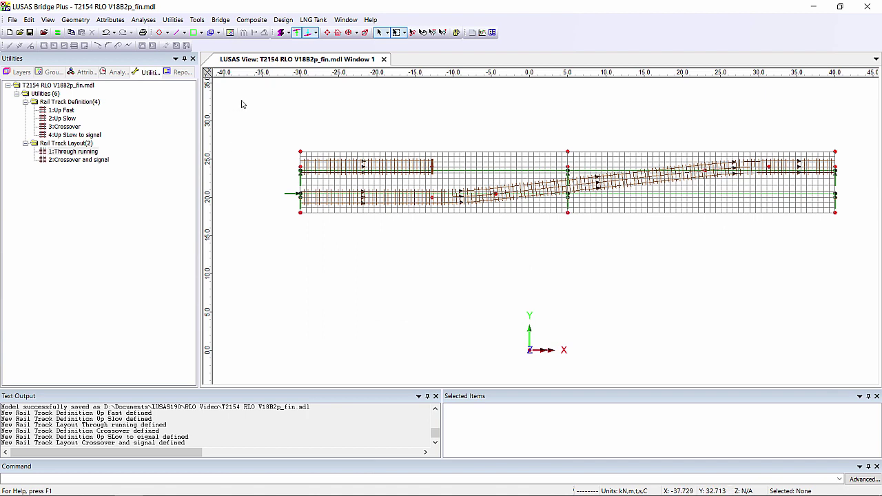
Make the Crossover and signal layout invisible and clear the selection.
right_click(85, 164)
click(104, 217)
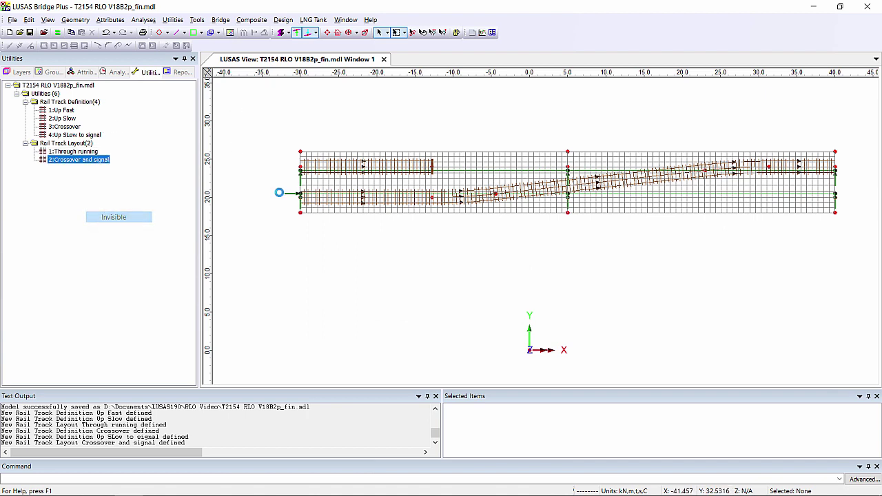
click(378, 114)
Create a direct-method Force/Moment influence on Nx named Longitudinal force Nx.
click(110, 19)
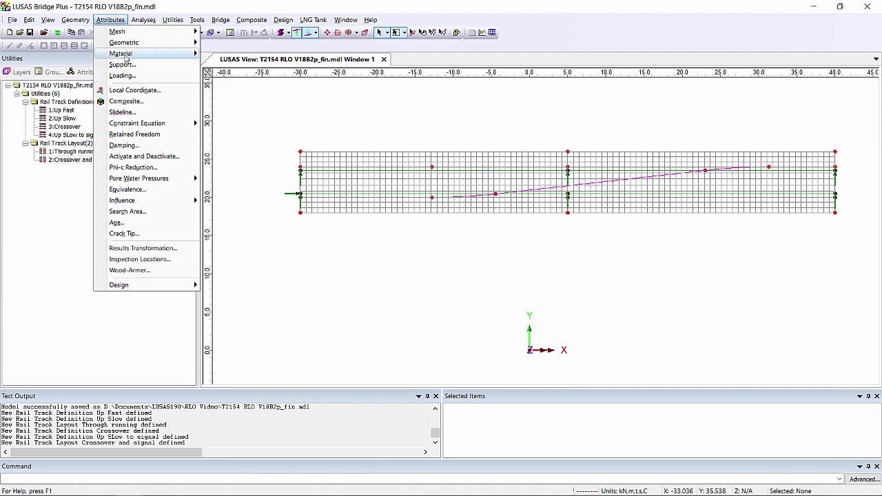
mouse_move(150, 203)
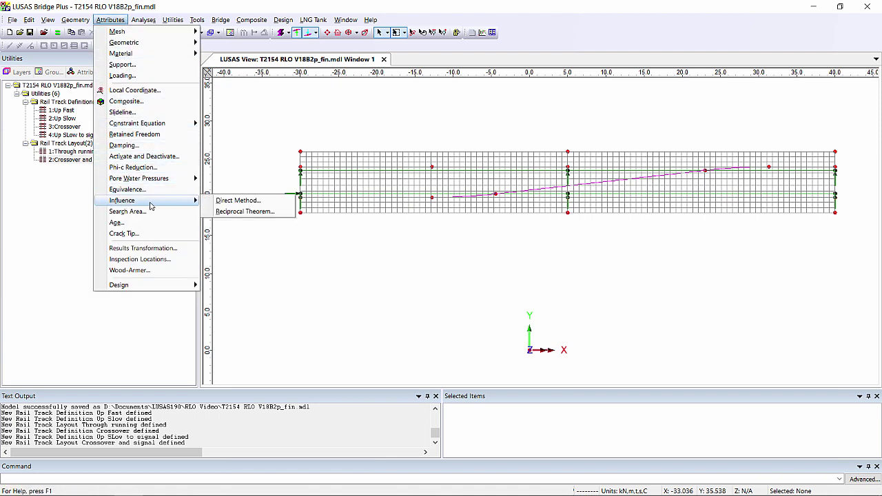
click(234, 201)
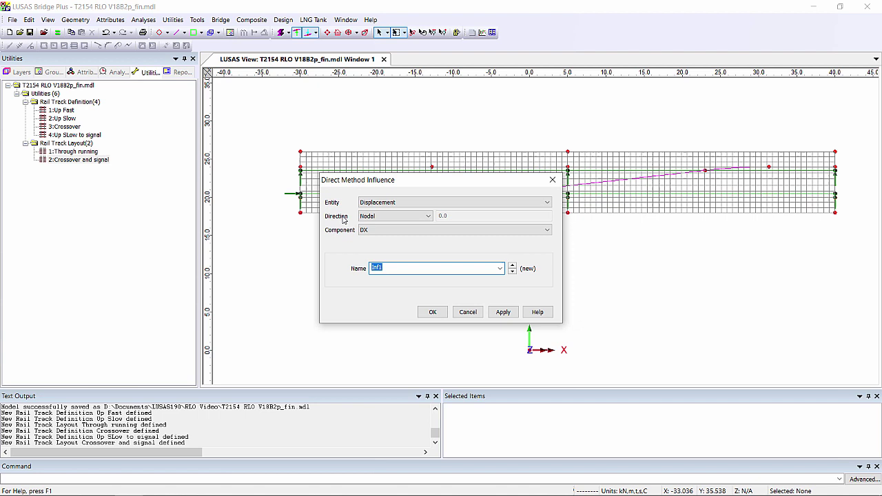
click(384, 202)
click(386, 218)
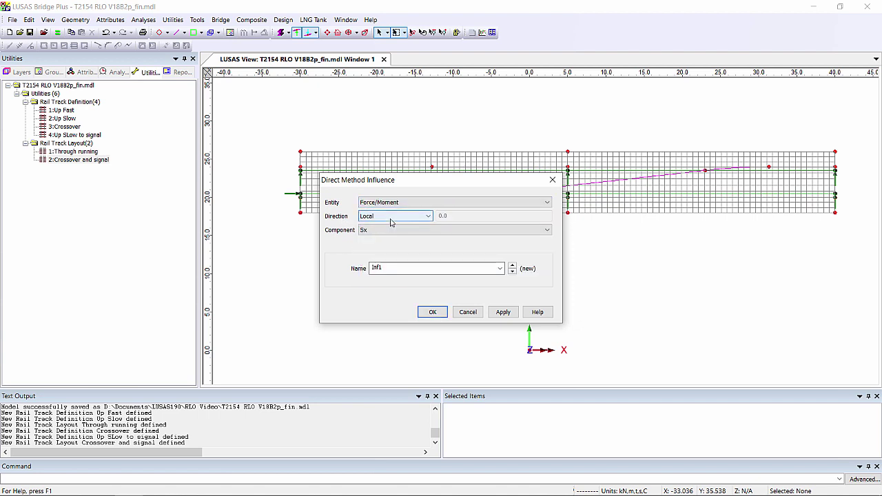
click(381, 236)
click(375, 241)
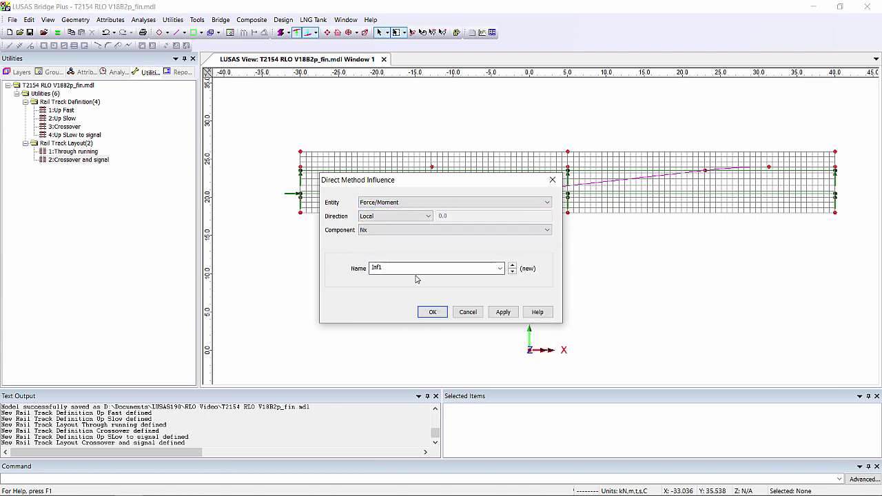
double_click(417, 268)
text(Longitudinal force Nx)
click(503, 311)
Add a second influence on the My component named Transverse Slab.
click(364, 230)
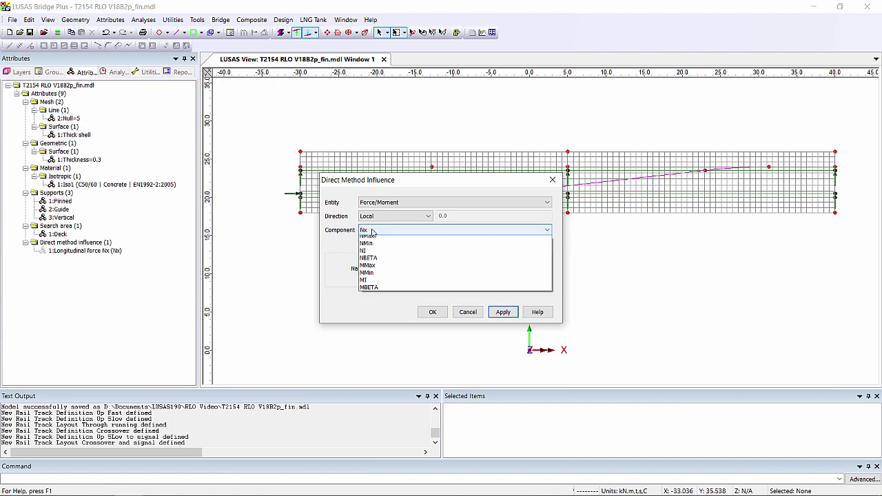
click(364, 269)
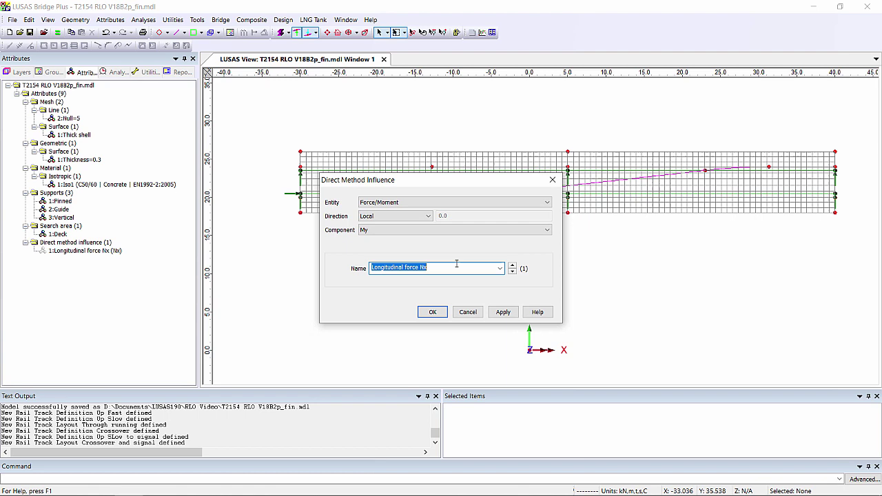
text(To)
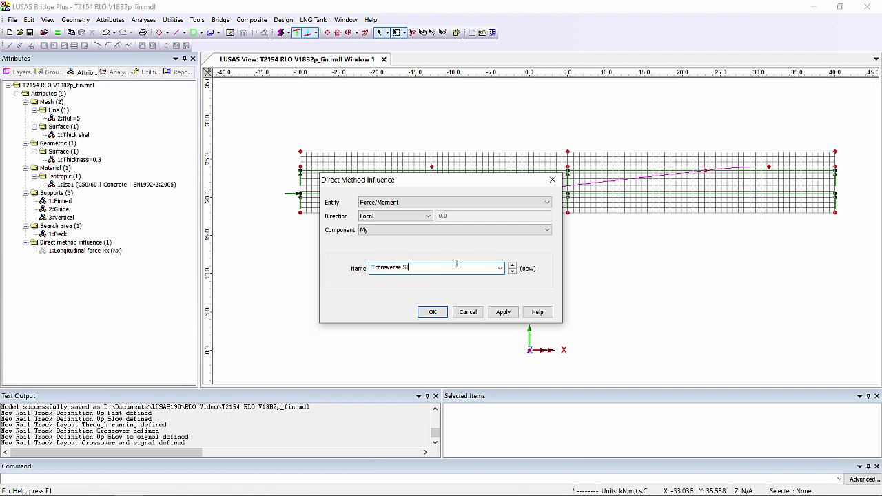
click(433, 312)
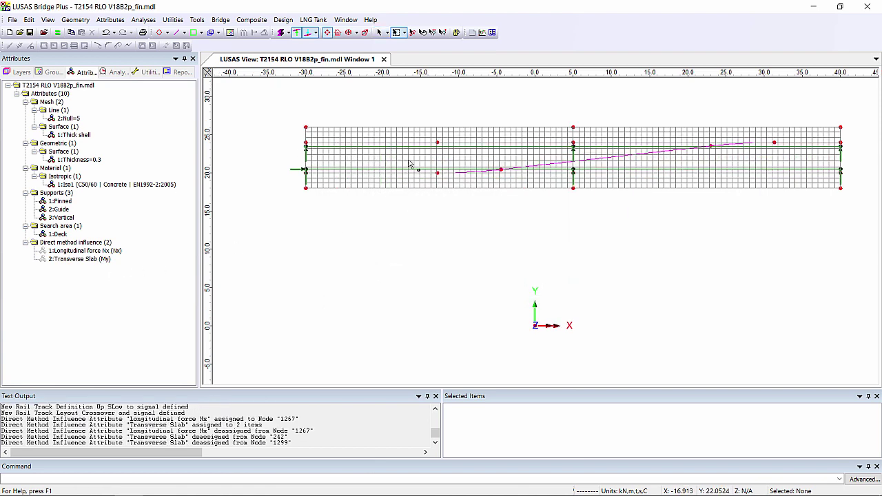
Assign Longitudinal force Nx to node 1266 and Transverse Slab to node 1301 in Rail DMI Analysis 1.
click(409, 166)
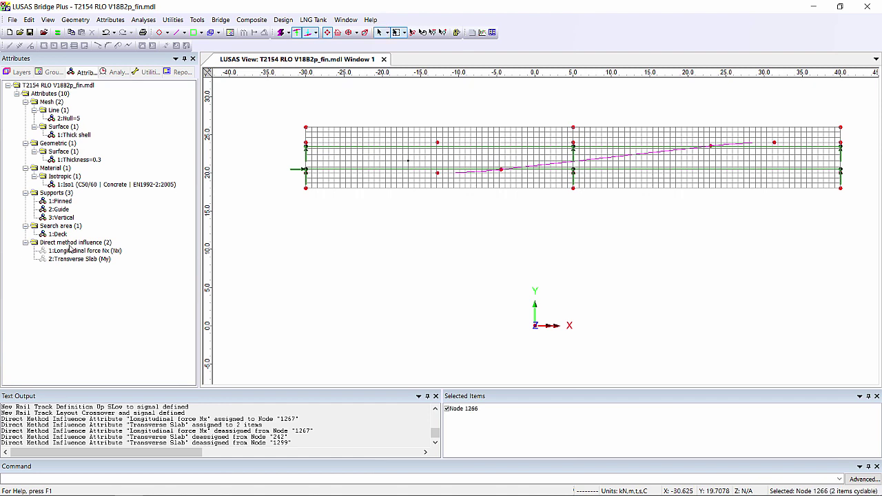
drag(72, 252, 411, 237)
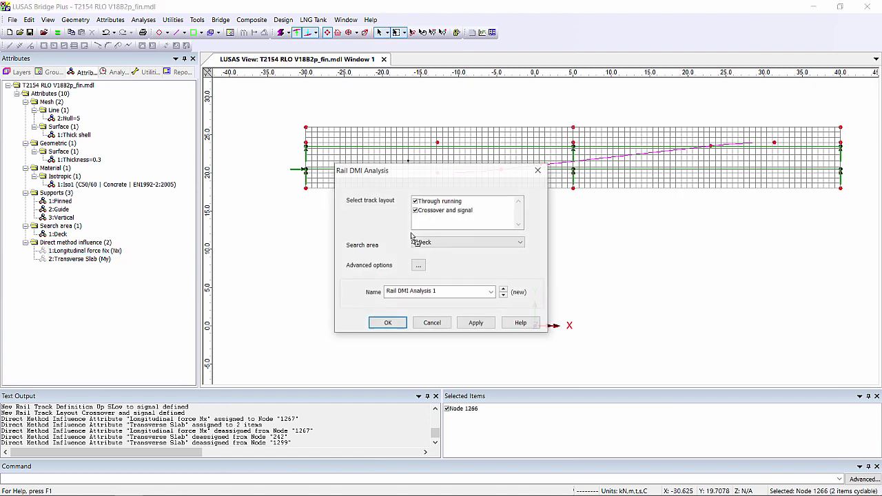
click(388, 321)
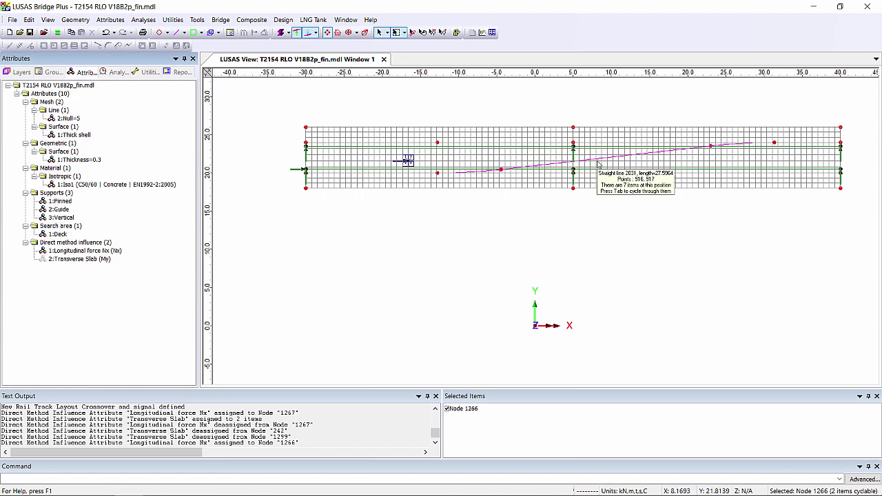
click(606, 160)
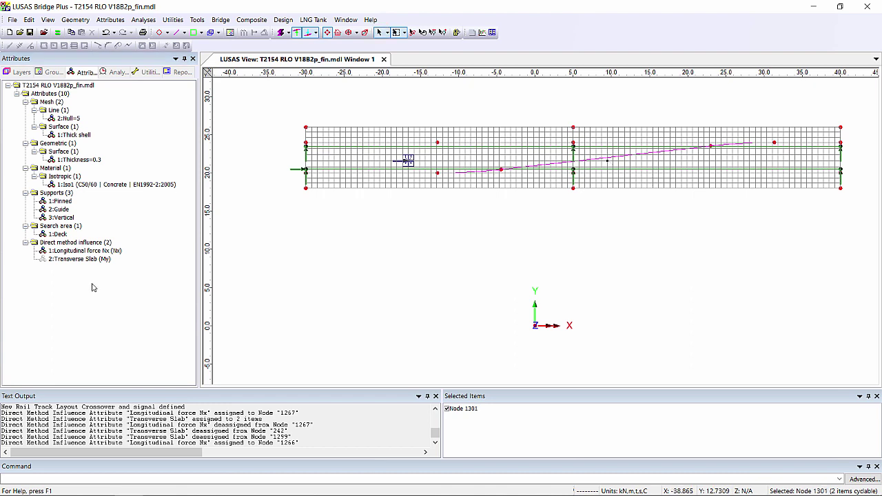
drag(79, 259, 593, 246)
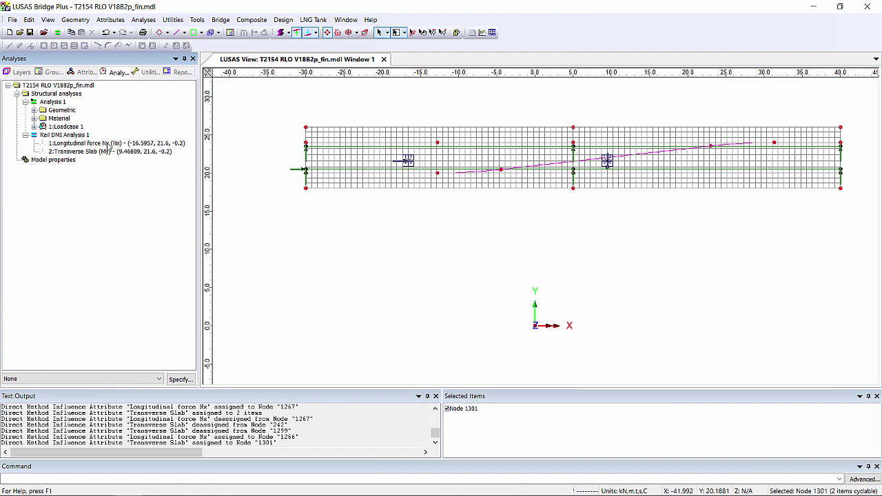
Make the Through running and Crossover and signal layouts visible again and clear the selection.
click(151, 76)
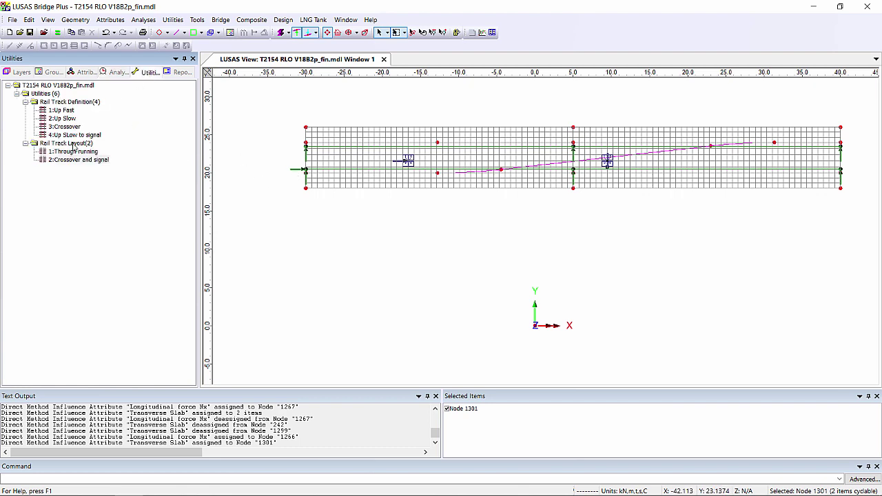
right_click(73, 151)
click(89, 197)
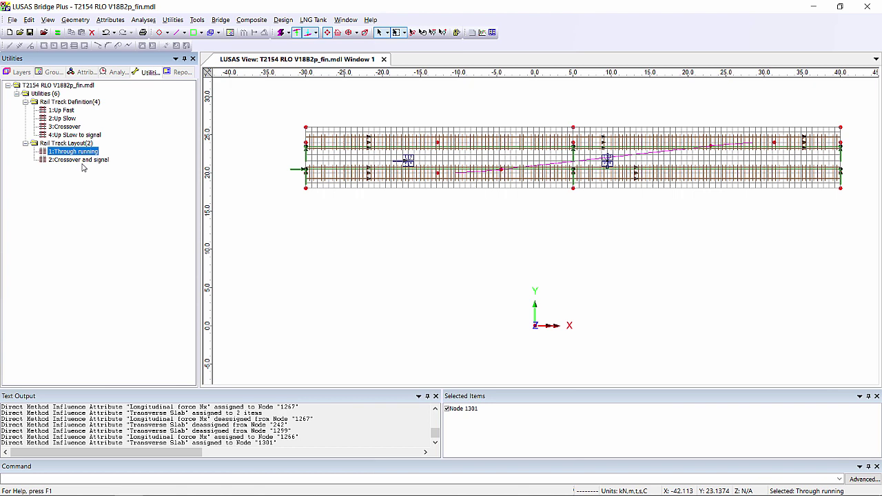
right_click(77, 160)
click(109, 207)
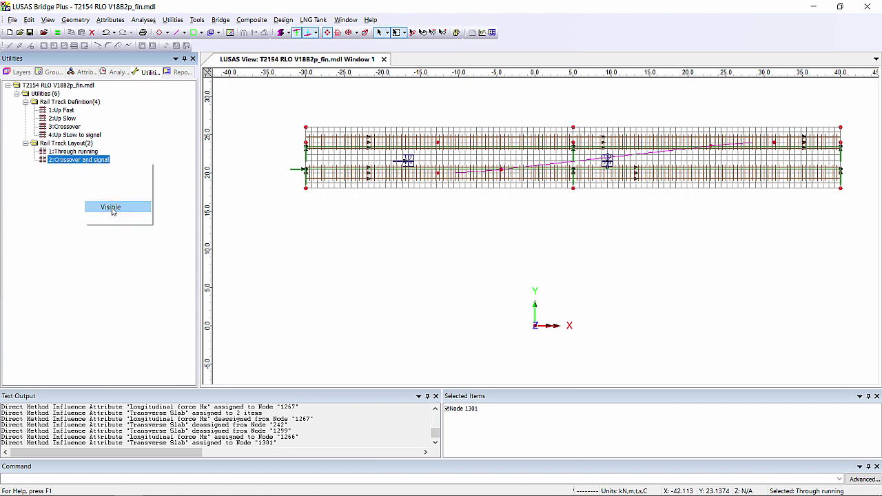
click(551, 279)
In Railway Load Optimisation, settle on country Europe with EN1991-2 Recommended Values 2009.
click(221, 19)
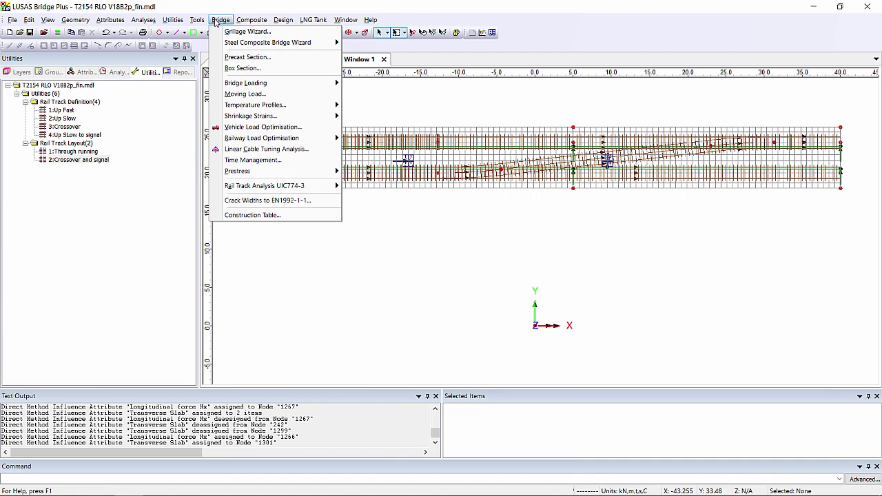
mouse_move(254, 141)
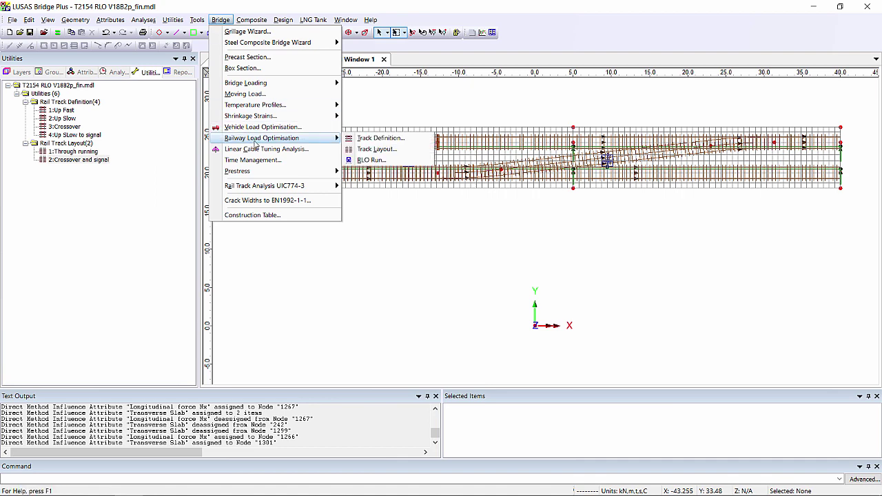
click(380, 160)
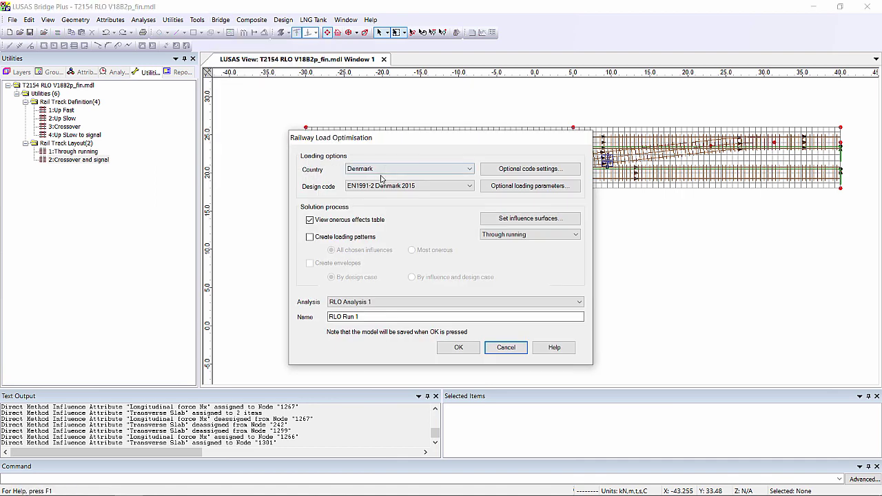
click(387, 168)
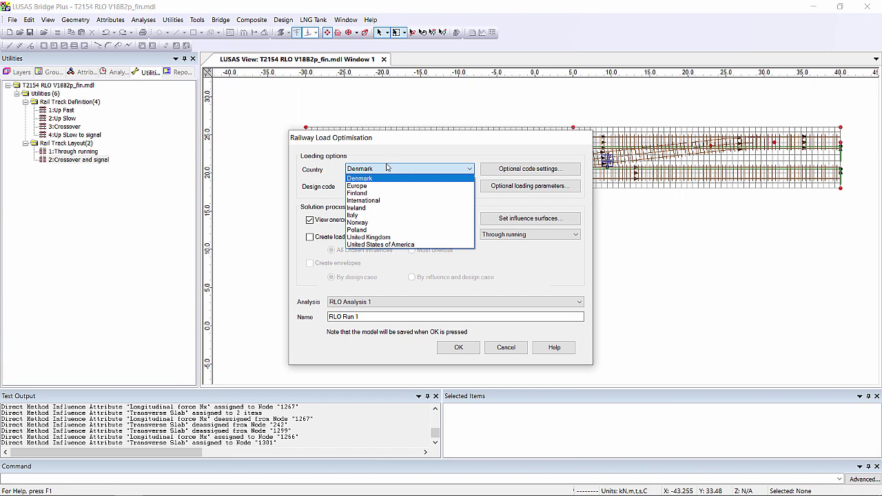
click(390, 200)
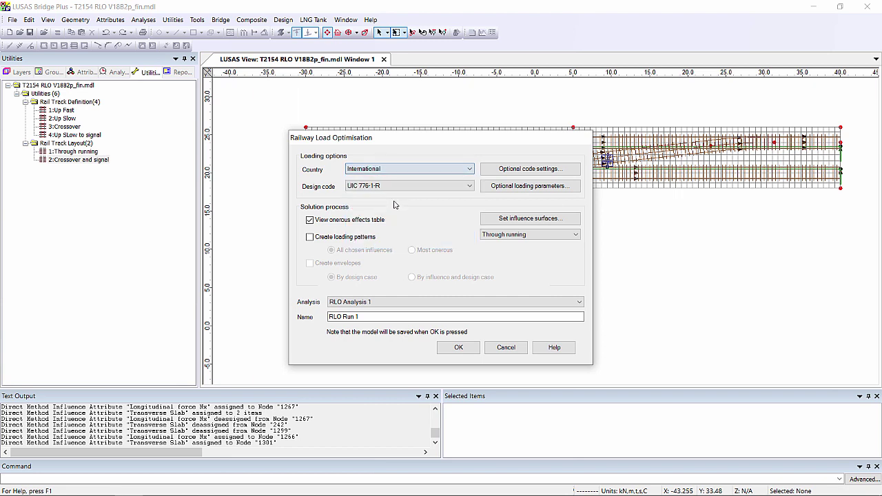
click(380, 170)
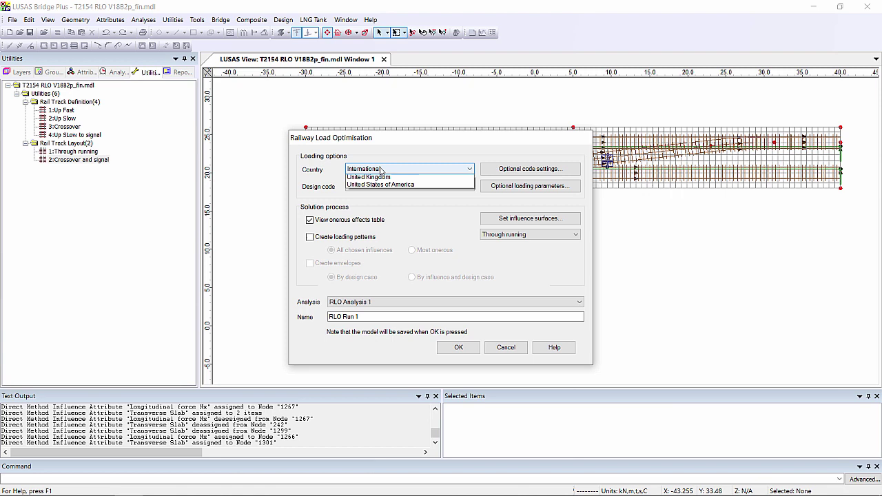
click(379, 247)
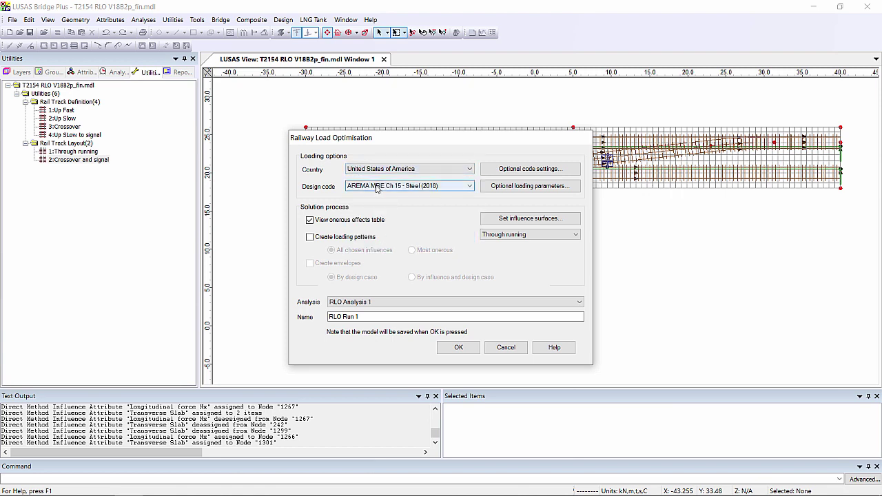
click(380, 169)
click(380, 238)
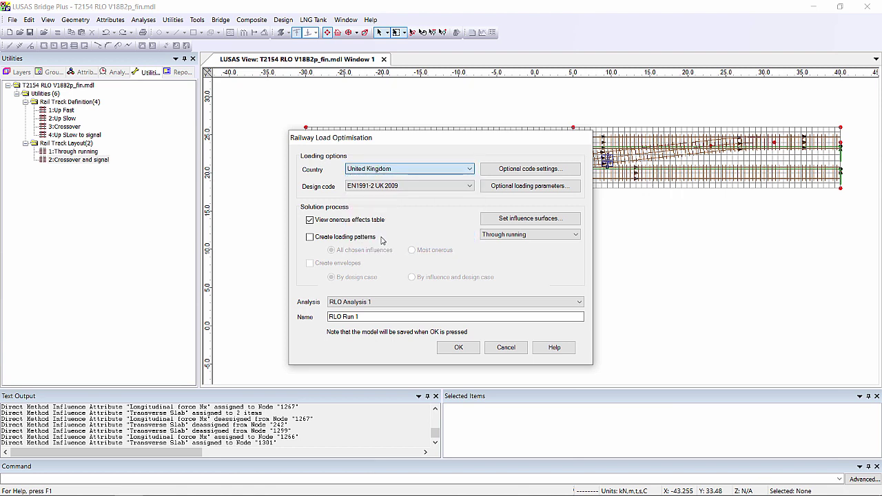
click(394, 187)
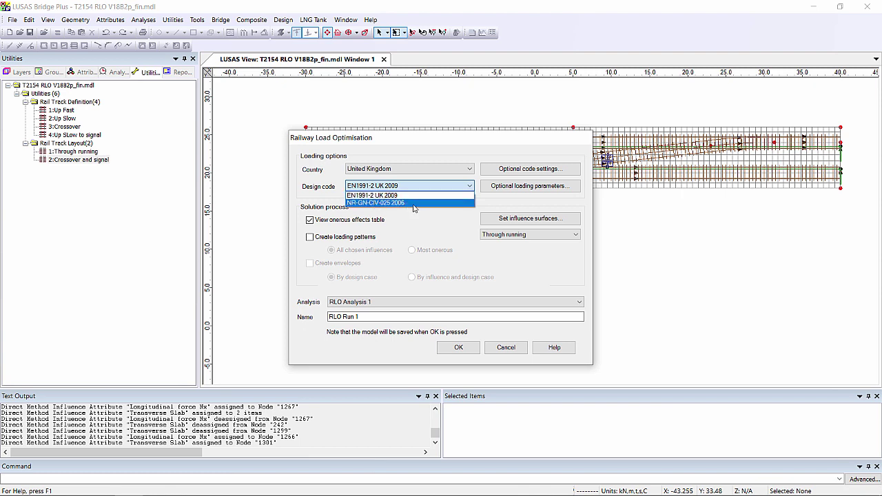
click(375, 195)
click(372, 169)
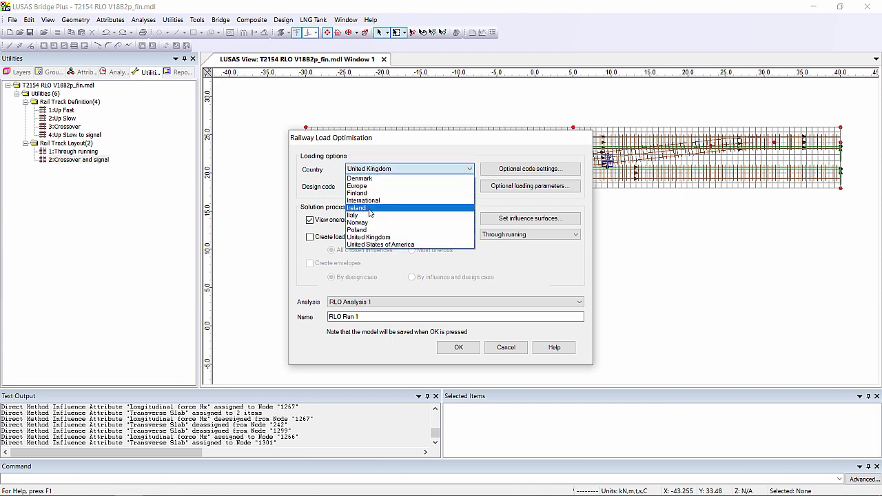
click(371, 186)
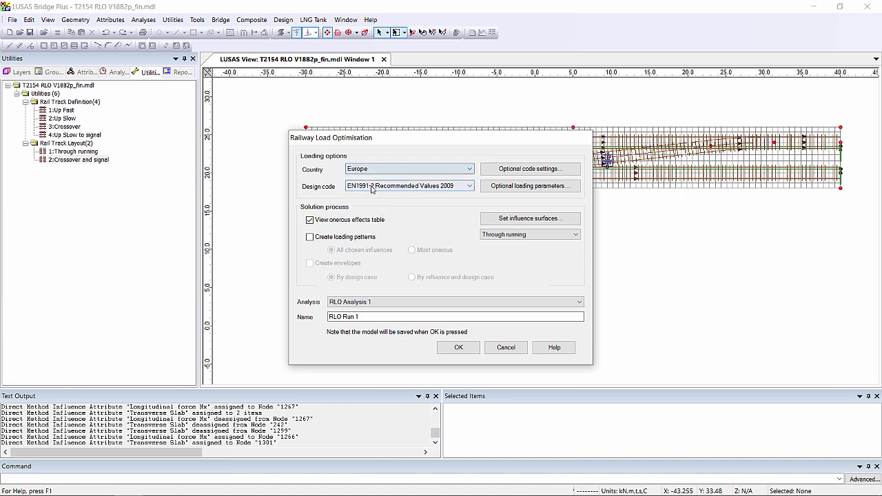
Keep only ULS Set B Leading in the EN1991-2 settings, with Lφ taken from each influence.
click(510, 169)
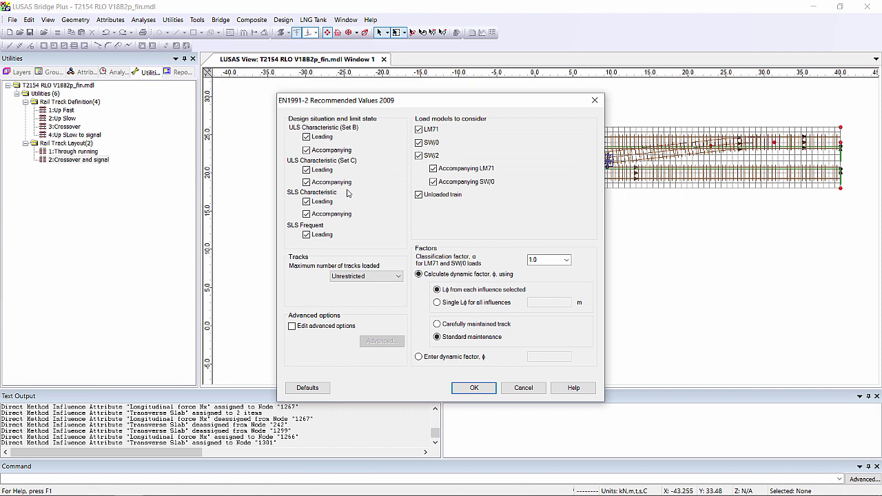
click(316, 171)
click(319, 183)
click(318, 183)
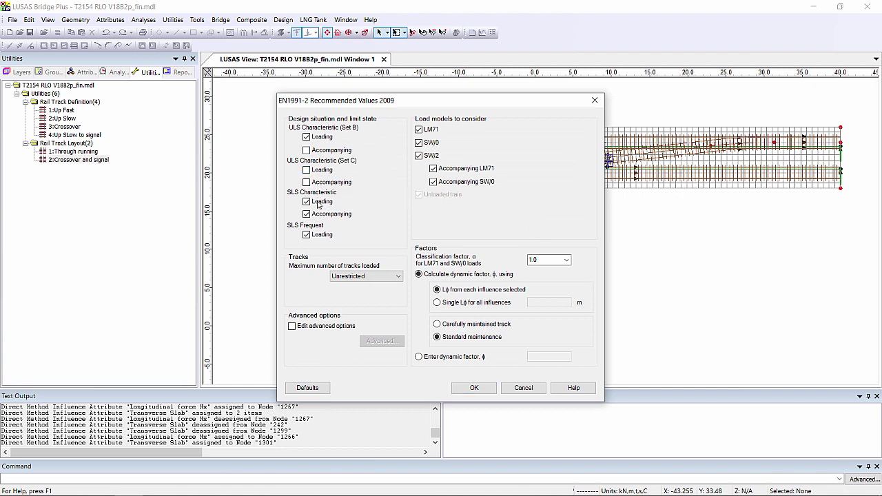
click(318, 202)
click(319, 215)
click(319, 234)
click(439, 305)
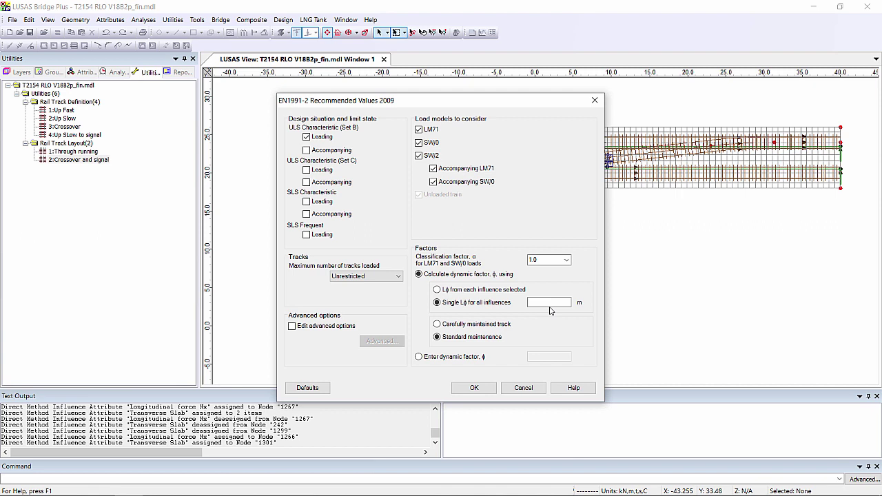
click(452, 292)
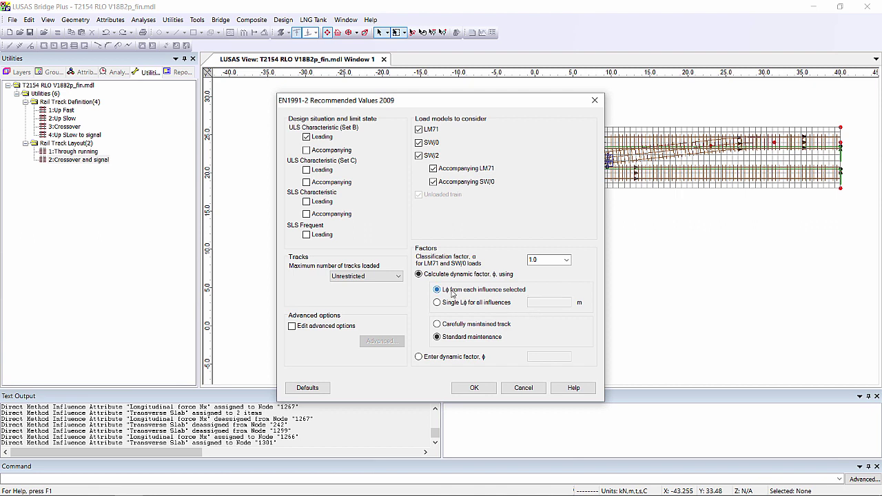
click(475, 388)
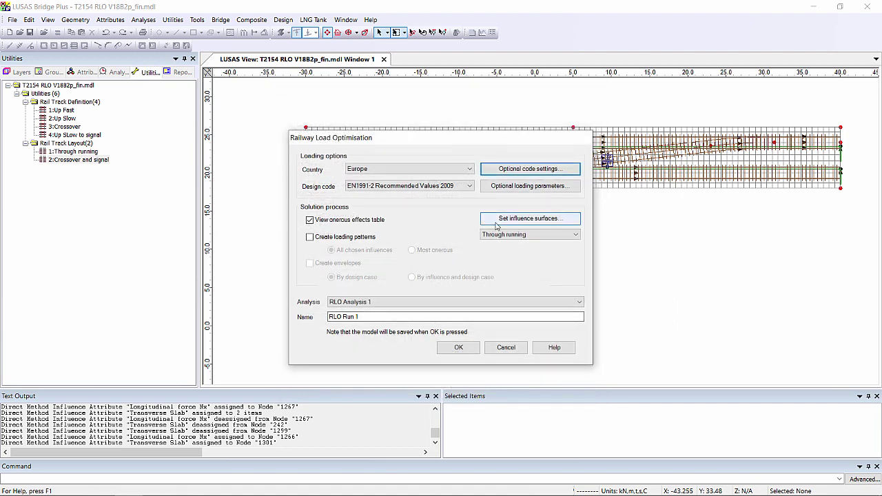
Include all influence surfaces and analyse both for Negative effects only.
click(496, 225)
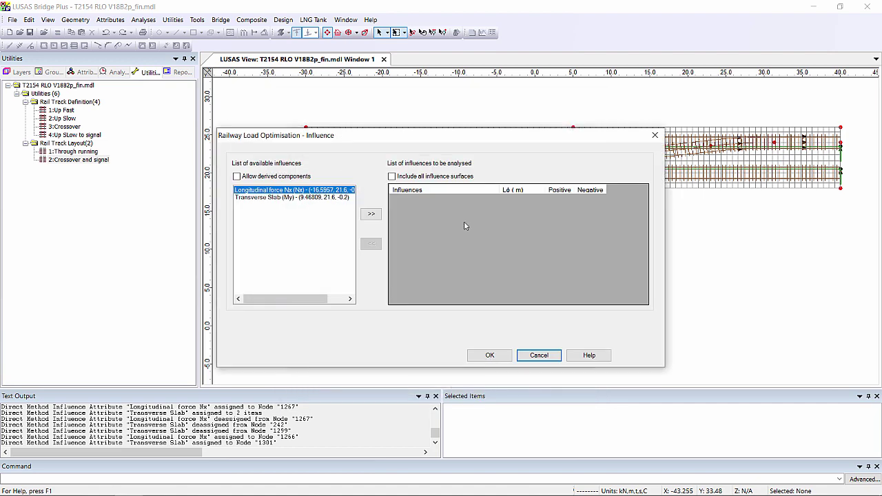
click(391, 177)
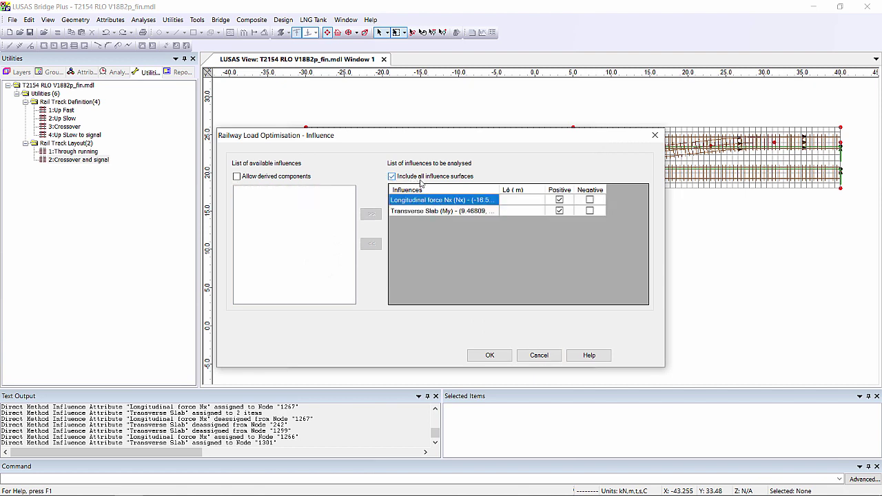
click(559, 190)
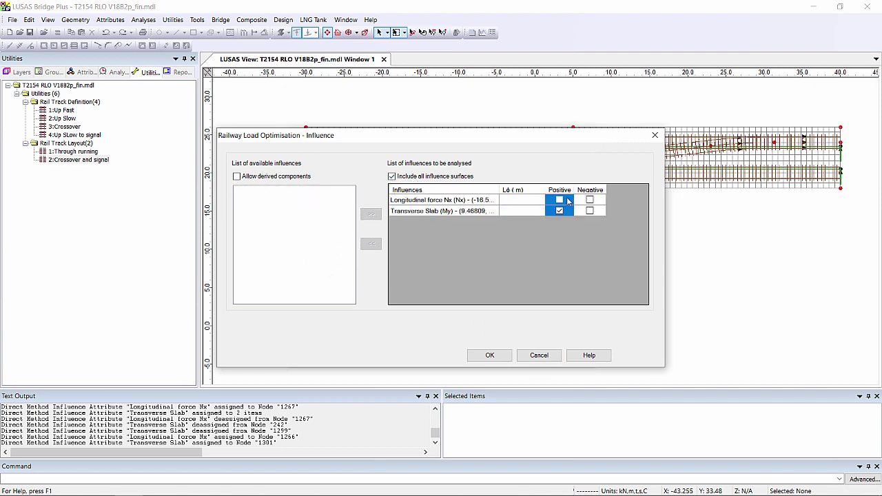
click(593, 191)
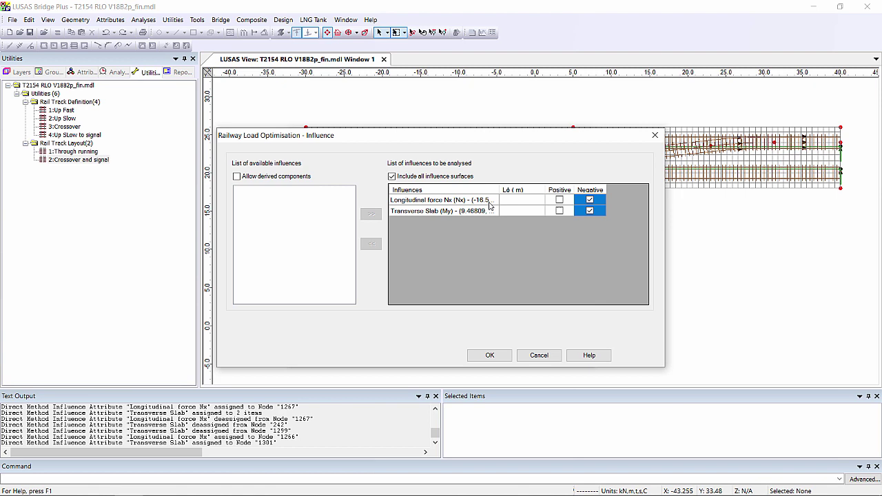
Enter Lφ of 42 m and 12 m for the two influences.
click(520, 201)
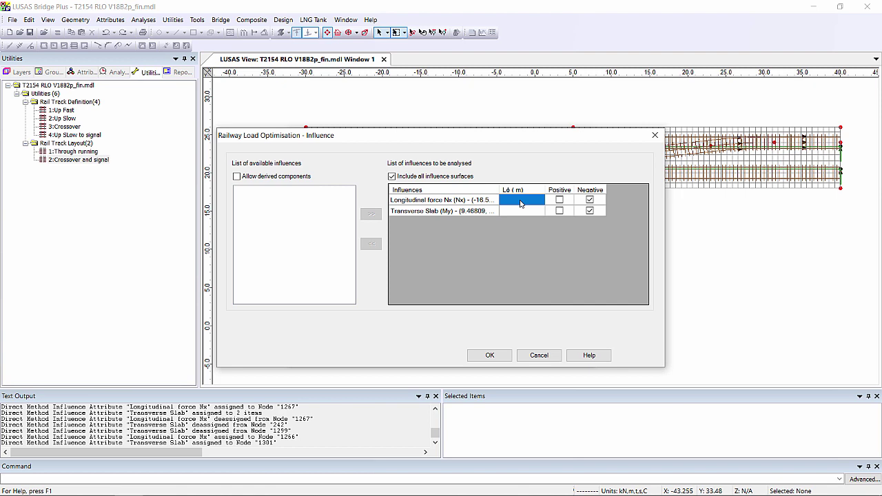
text(42)
key(Return)
text(12)
Accept the influence settings, enable loading patterns and name the run 'RLO Run 1 - Through running'.
click(490, 355)
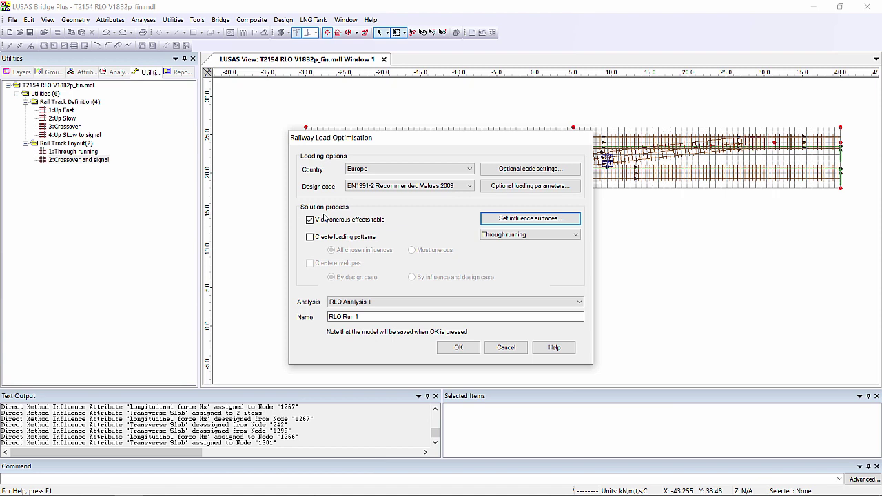
click(331, 241)
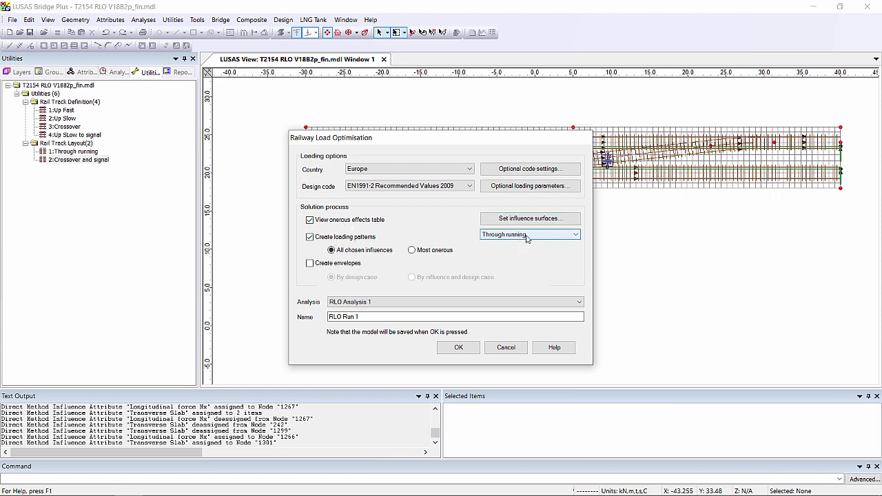
click(354, 316)
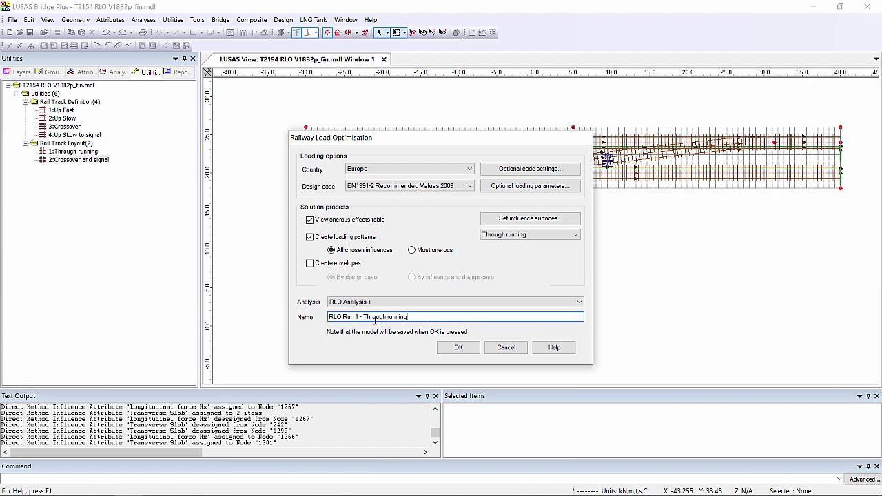
Solve the through-running optimisation, review the Nx and My results, and close the results tab.
click(457, 347)
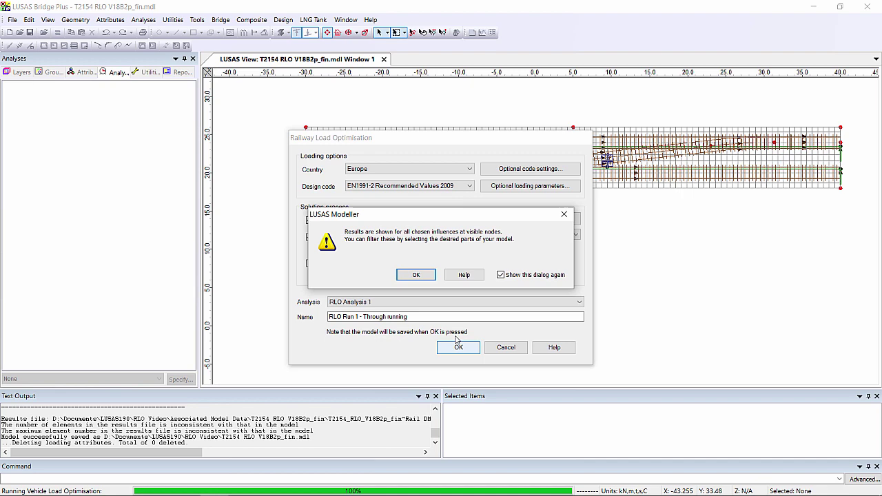
click(416, 275)
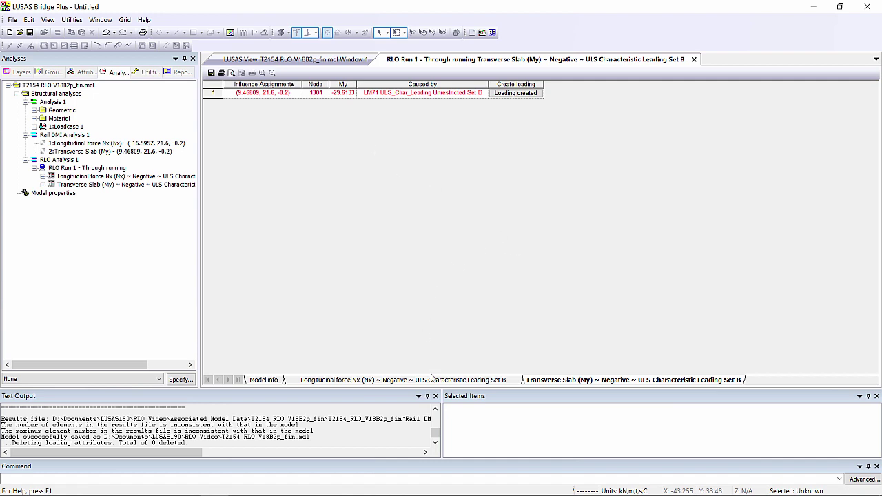
click(431, 377)
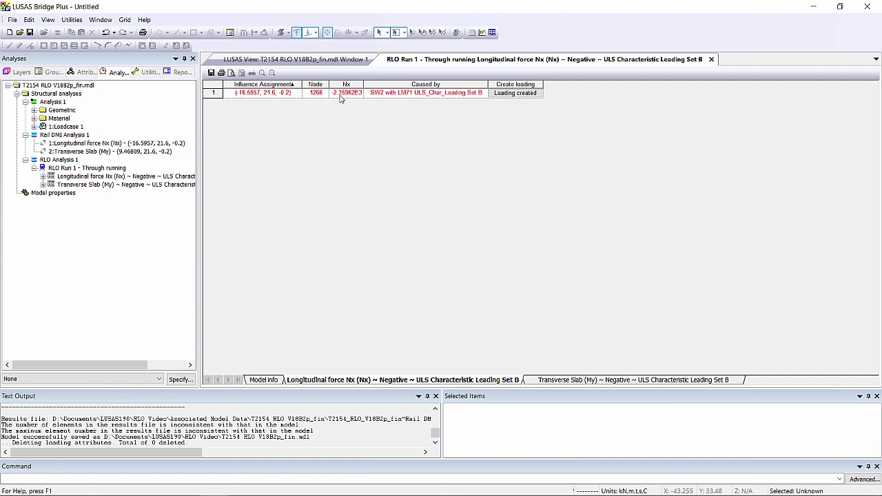
click(711, 59)
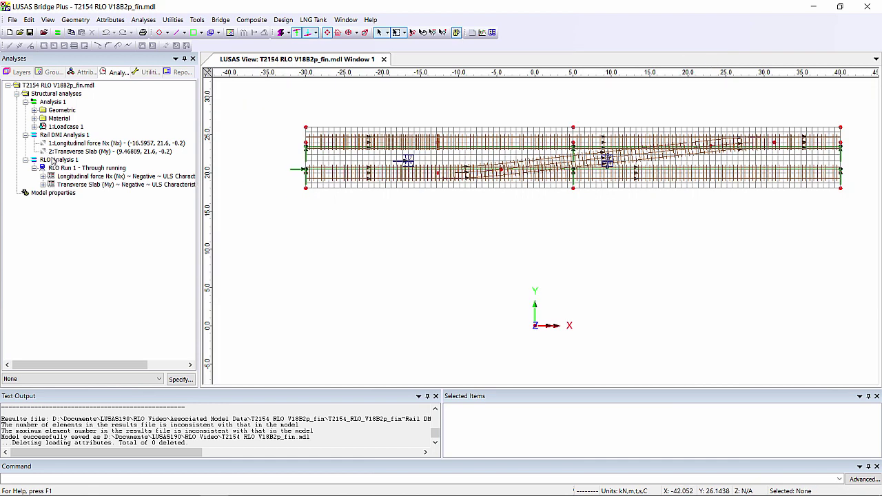
Make the Longitudinal force Nx loadcase active and list its optimised loads.
click(43, 176)
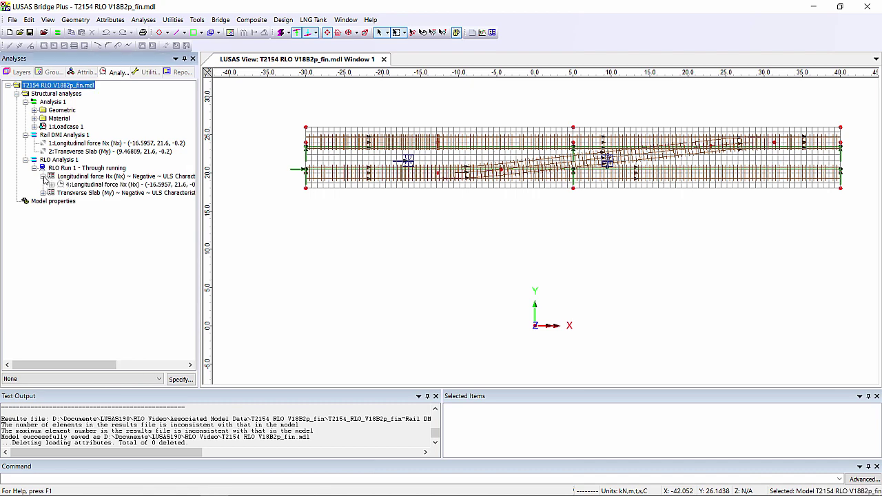
click(43, 193)
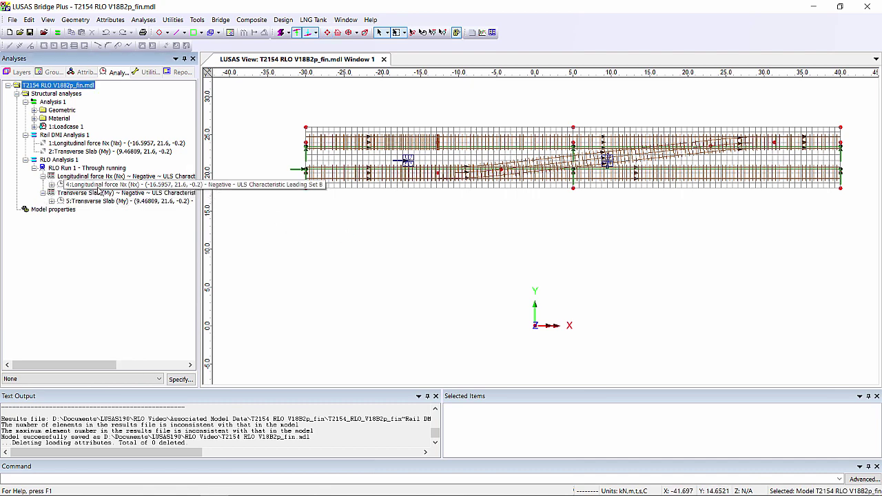
right_click(100, 185)
click(126, 193)
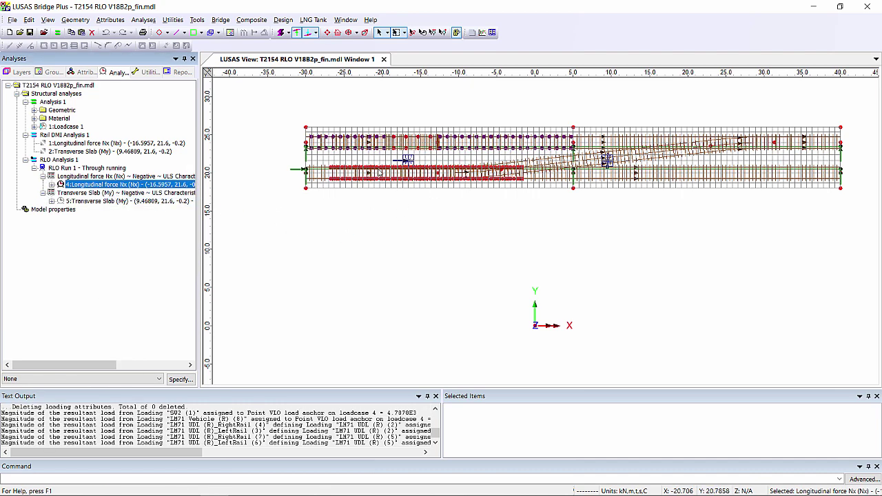
click(51, 185)
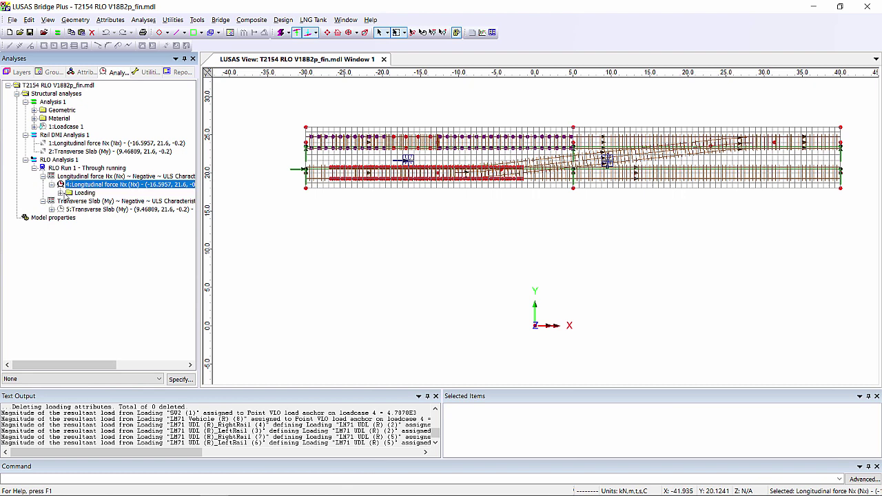
click(60, 193)
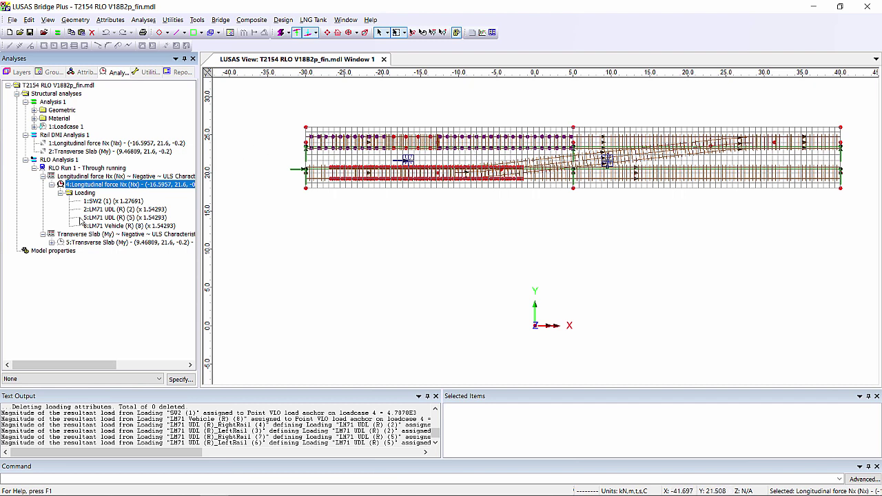
Make Transverse Slab loadcase 5 active, show its six LM71 loadings, and zoom in.
click(83, 242)
right_click(88, 241)
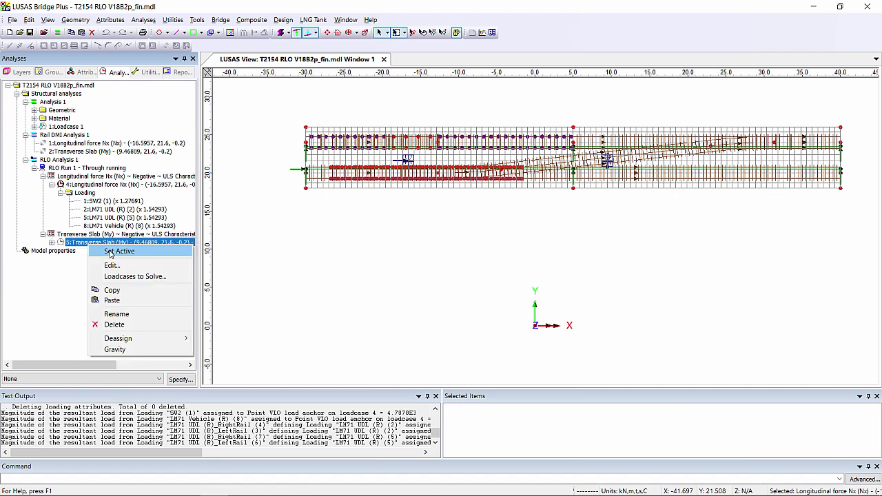
click(114, 250)
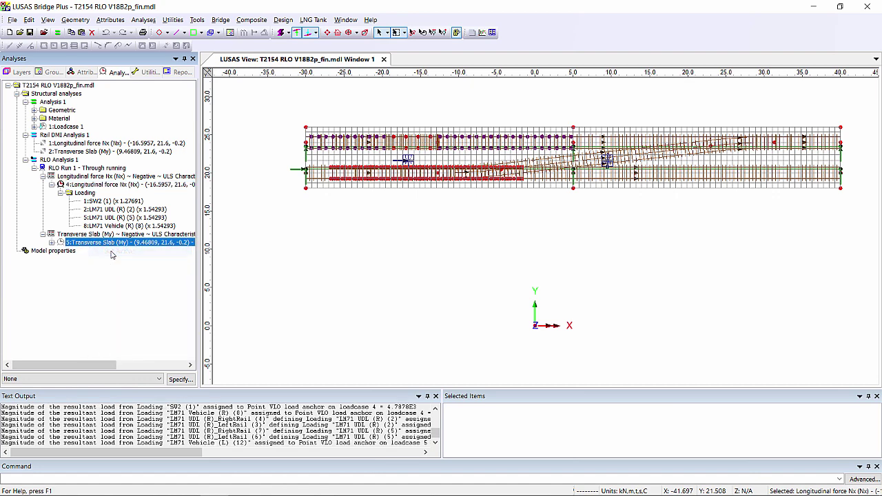
click(52, 243)
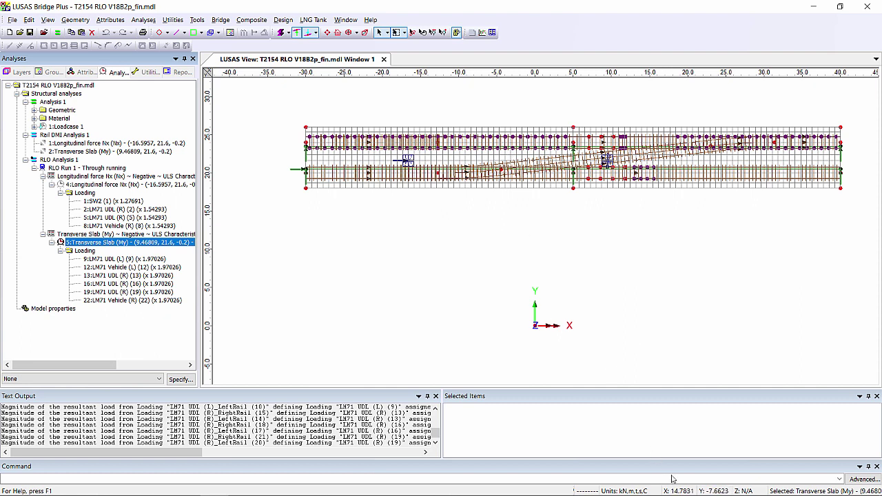
key(x)
scroll(545, 227, up, 3)
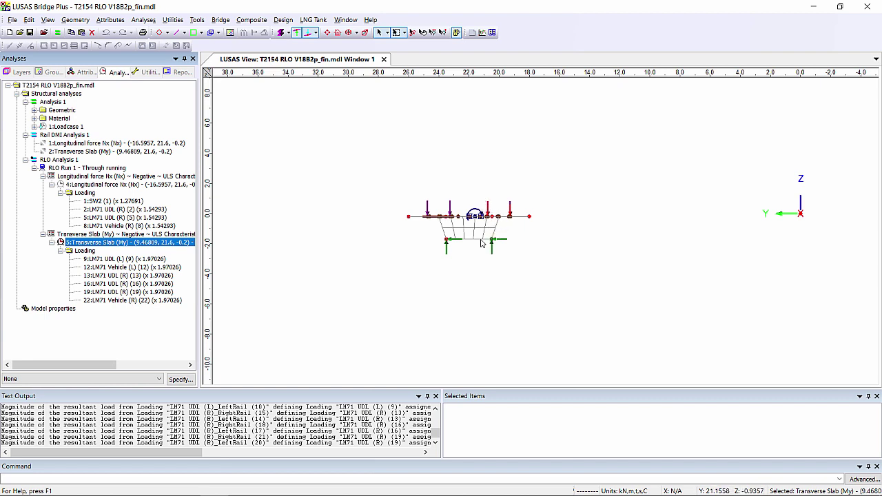
Copy the through-running run and rename the copy 'RLO Run 2 - Crossover'.
click(327, 33)
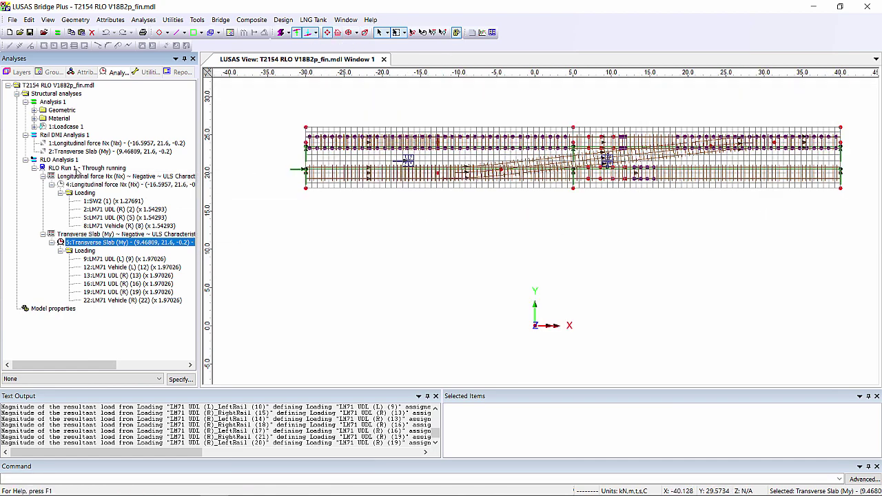
click(80, 168)
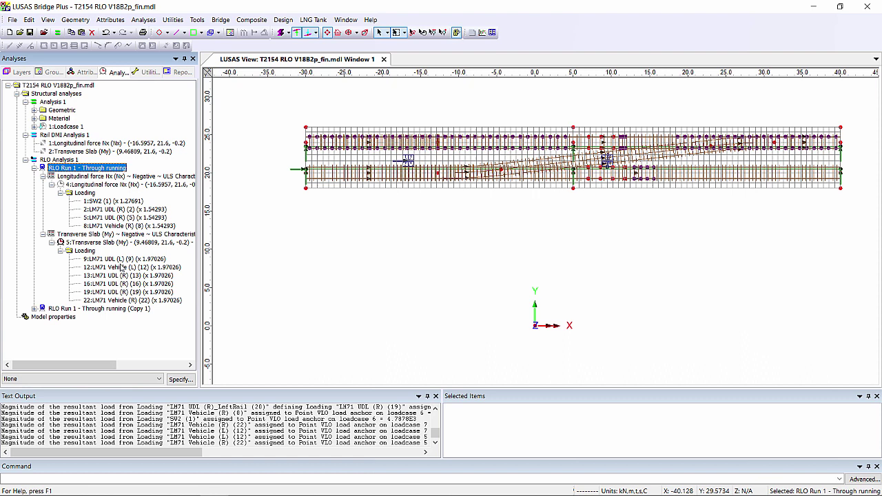
click(79, 309)
key(F2)
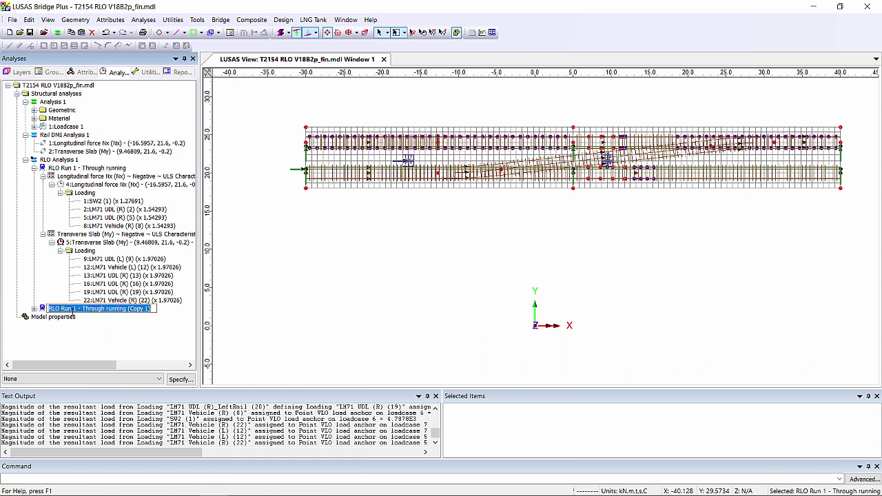
text(RLO Run 2)
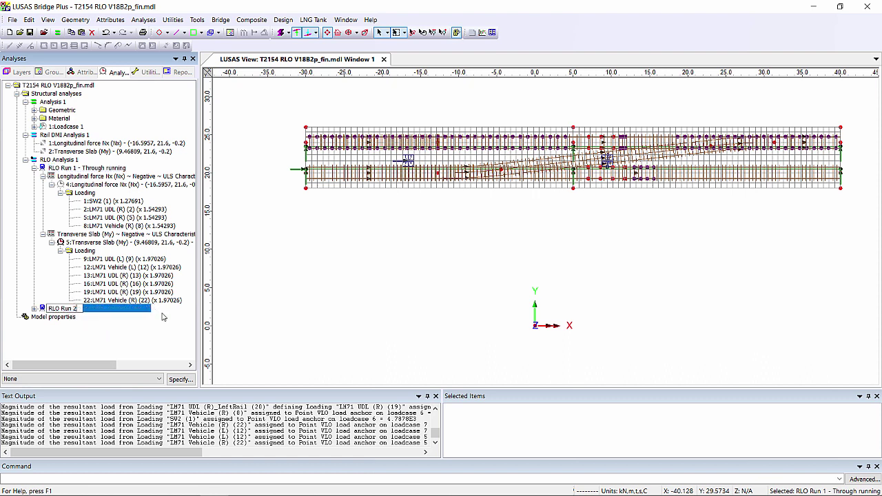
text( - Crossover)
key(Return)
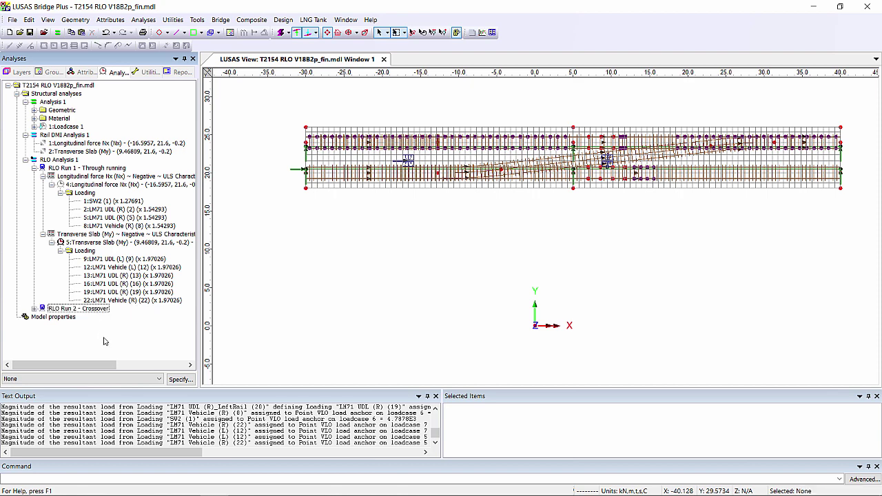
Set RLO Run 2 to Crossover and signal and replace the existing loadcases.
key(Return)
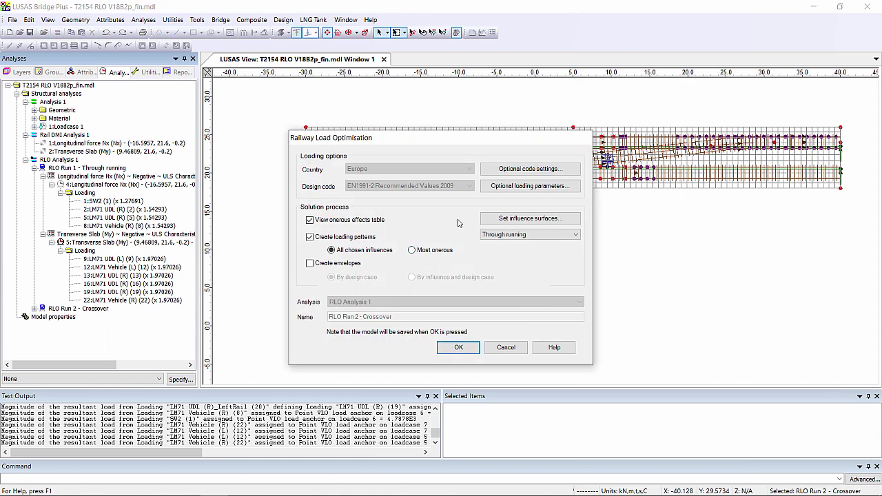
click(505, 235)
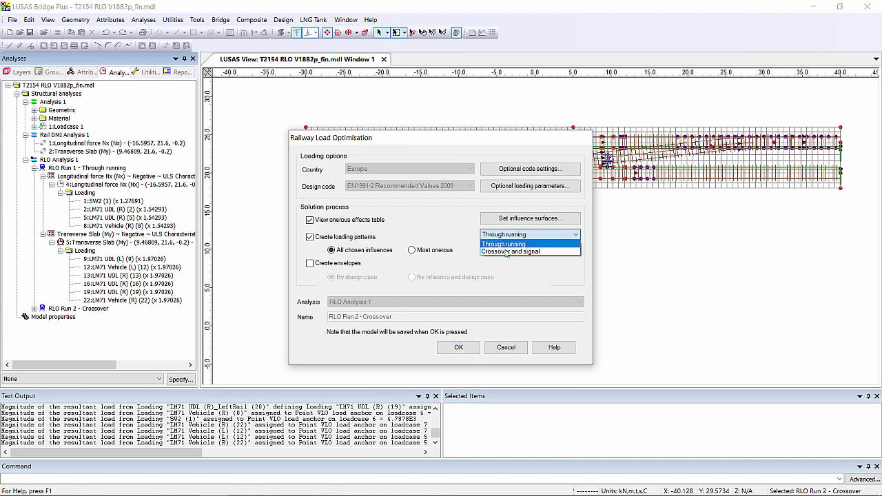
click(508, 252)
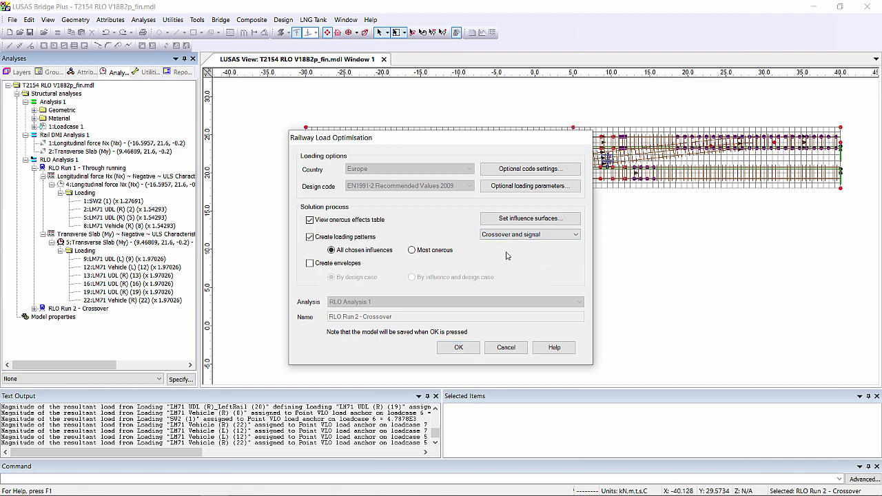
click(465, 351)
click(476, 277)
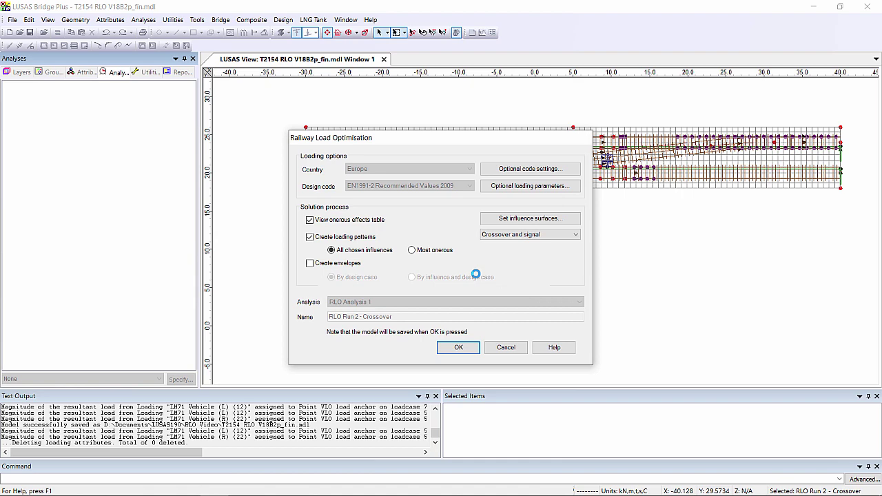
Review the crossover Nx results (-2.68019E3) and return to the model view.
click(423, 276)
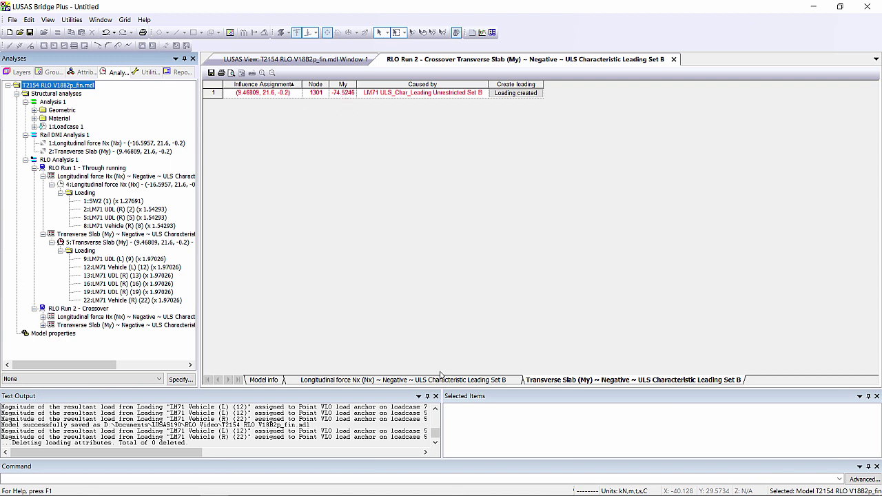
click(441, 379)
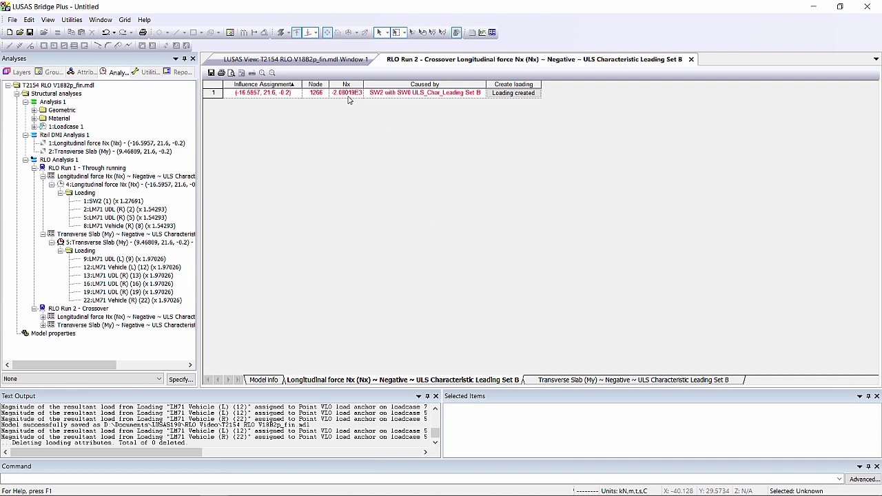
click(692, 60)
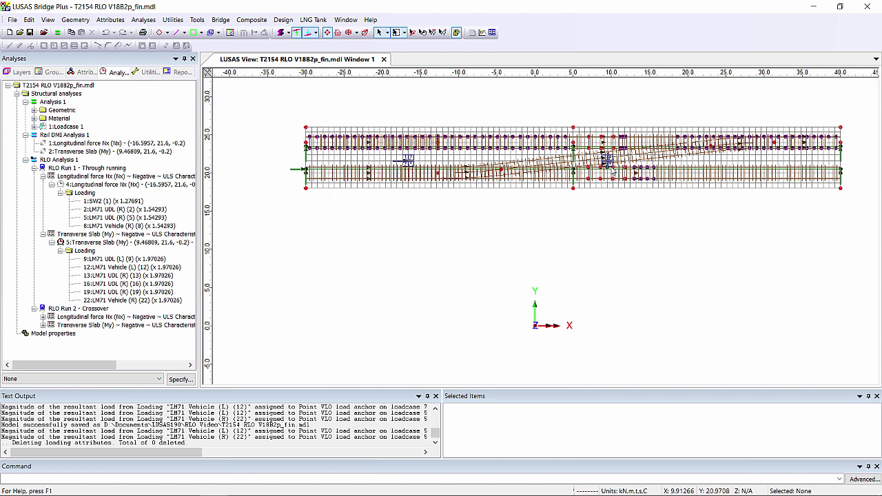
Expand RLO Run 2 and make loadcase 6, then Transverse Slab loadcase 7, active.
click(131, 243)
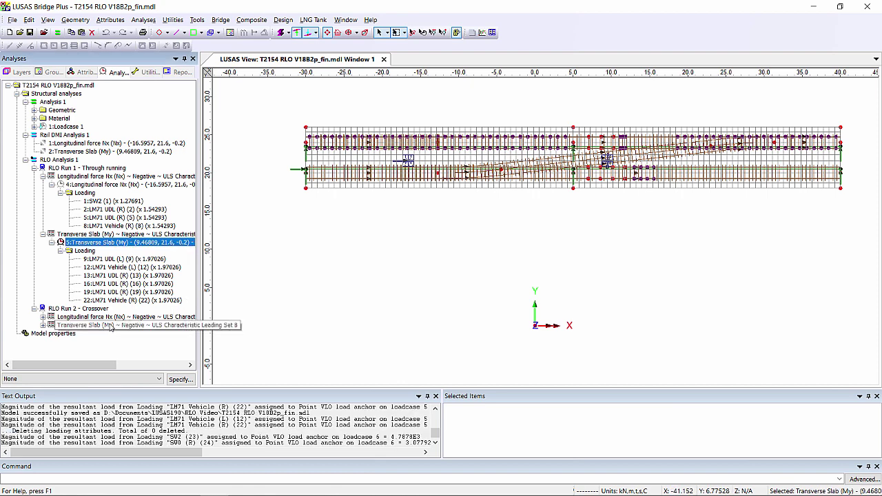
right_click(108, 329)
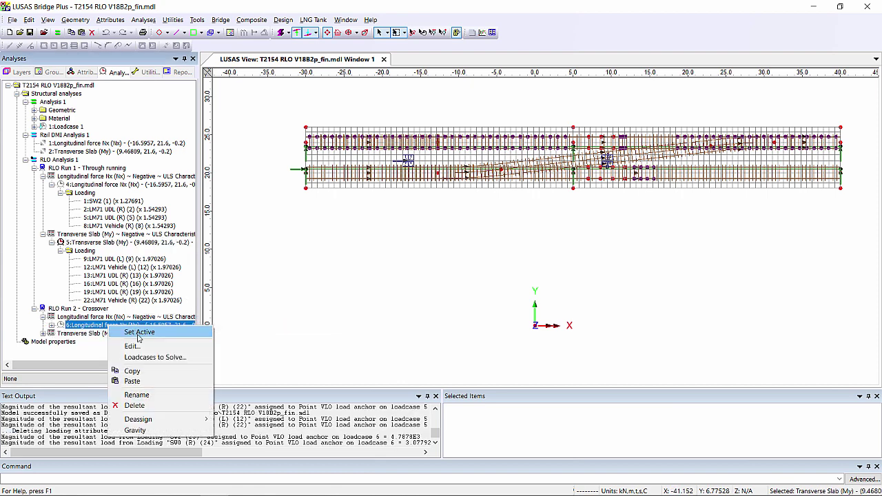
click(130, 331)
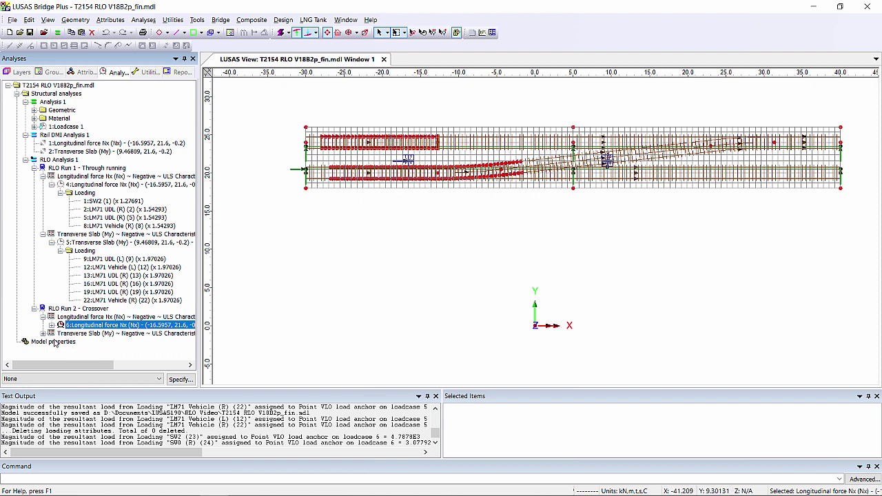
right_click(141, 342)
click(169, 349)
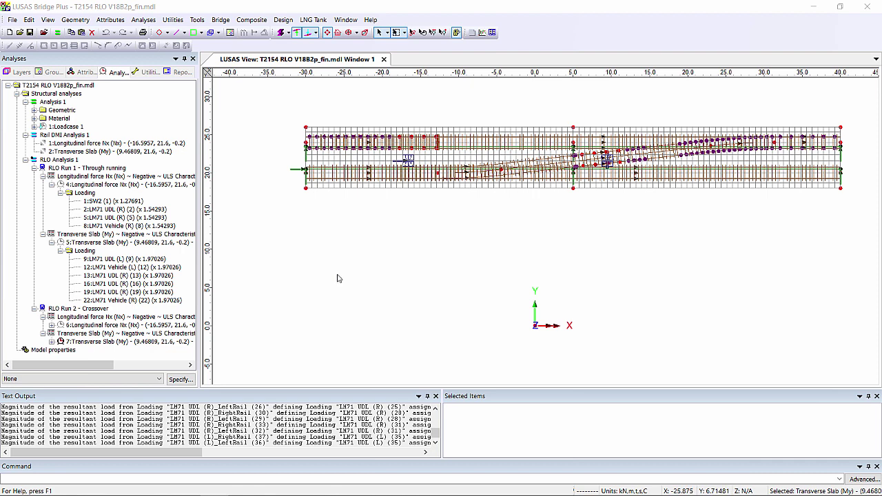
Create 'Longitudinal envelope' from Nx loadcases 4 and 6.
click(145, 20)
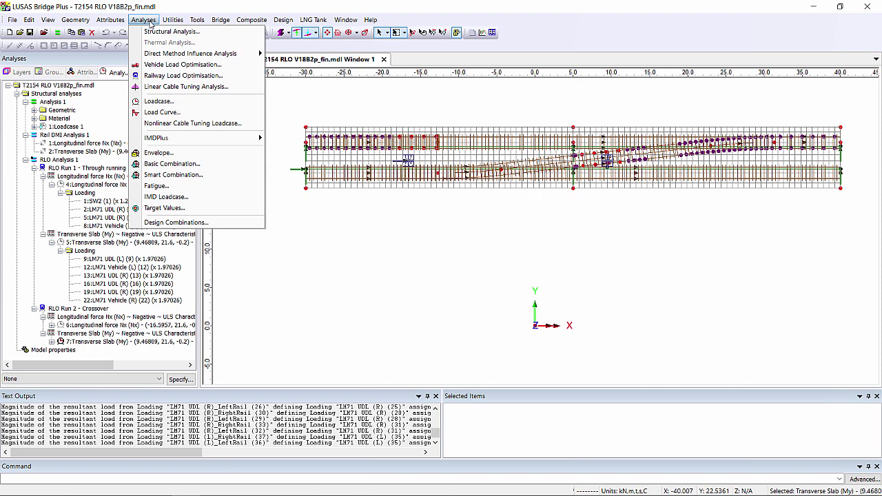
click(165, 155)
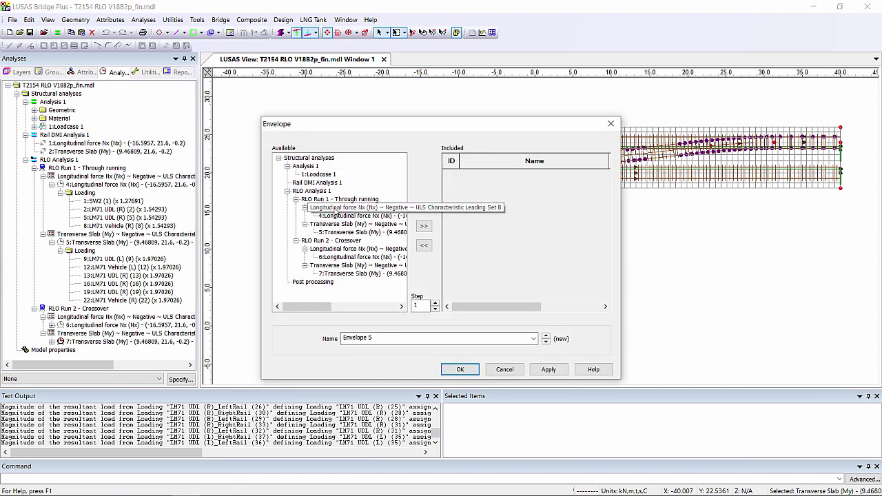
click(351, 208)
ctrl+click(358, 251)
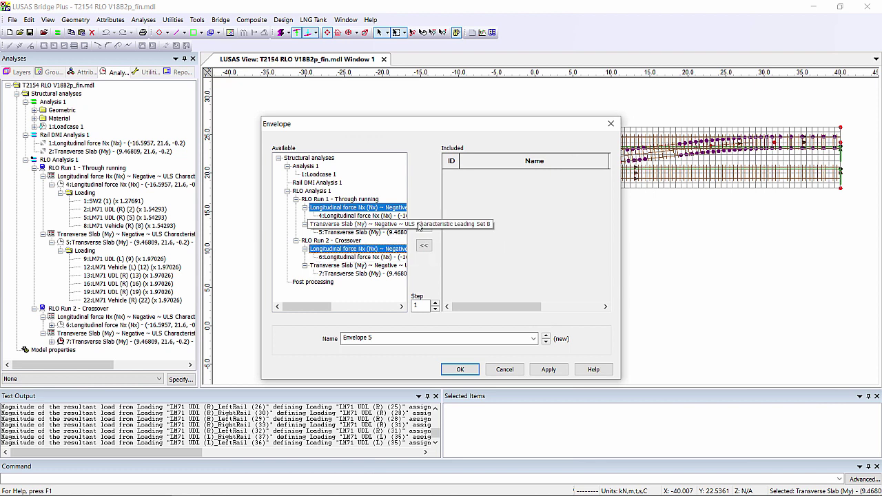
click(424, 226)
click(407, 337)
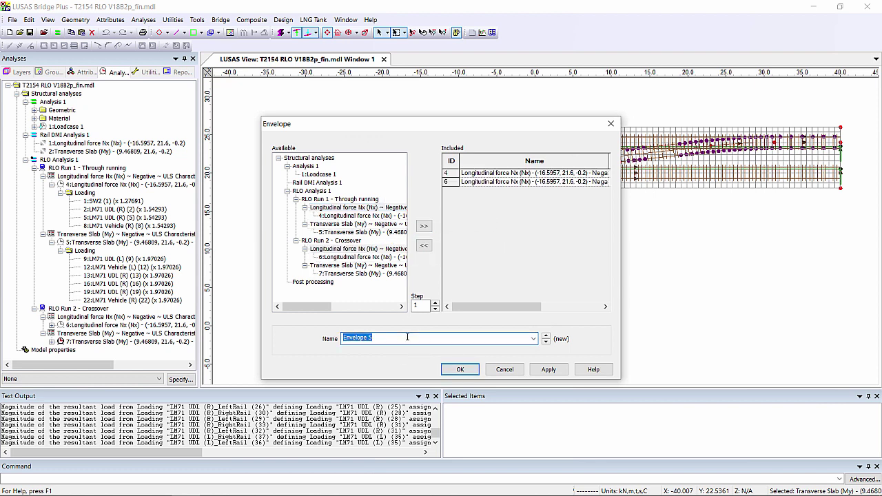
text(Longitudinal e)
click(543, 370)
Create 'Transverse My envelope' from Transverse Slab loadcases 5 and 7.
click(457, 173)
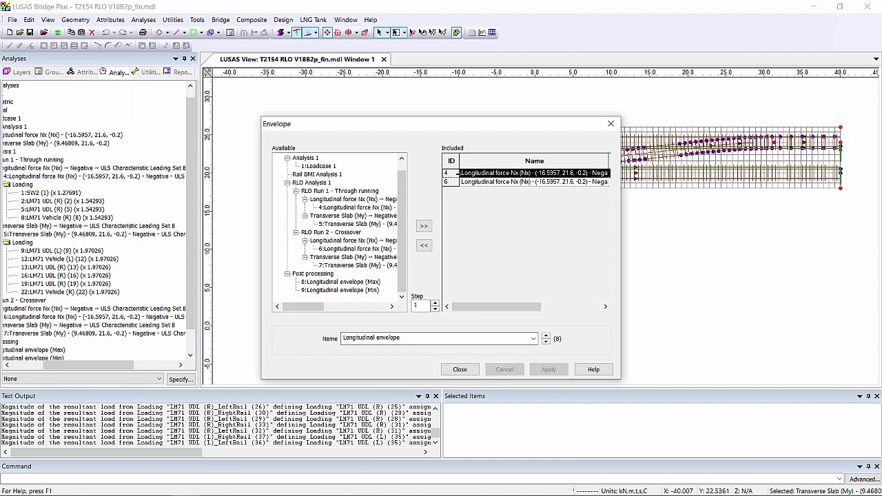
shift+click(453, 181)
click(423, 245)
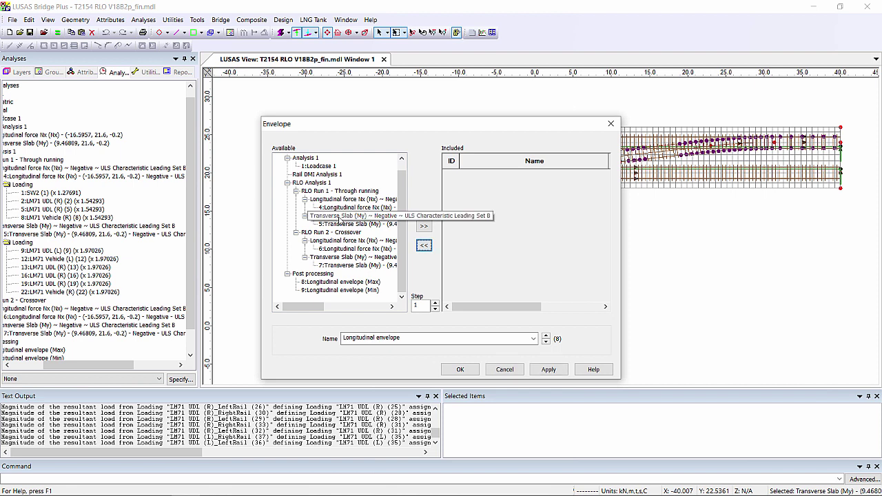
click(337, 216)
ctrl+click(345, 257)
click(424, 226)
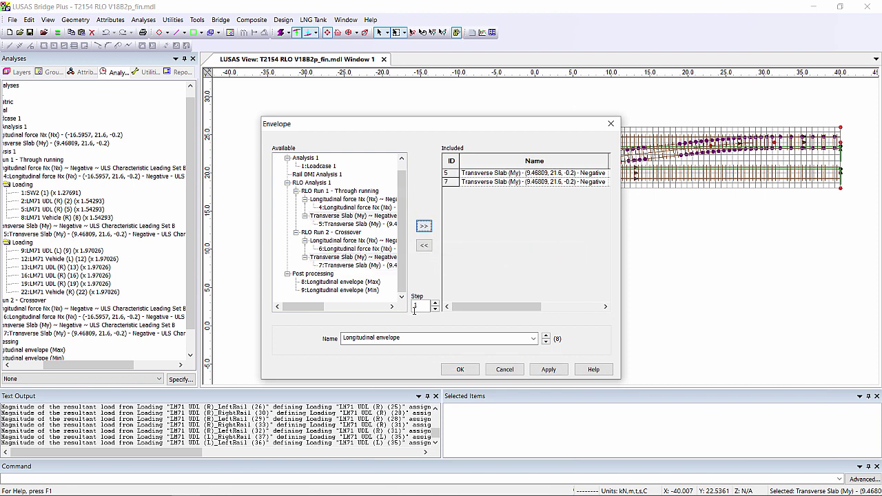
double_click(358, 338)
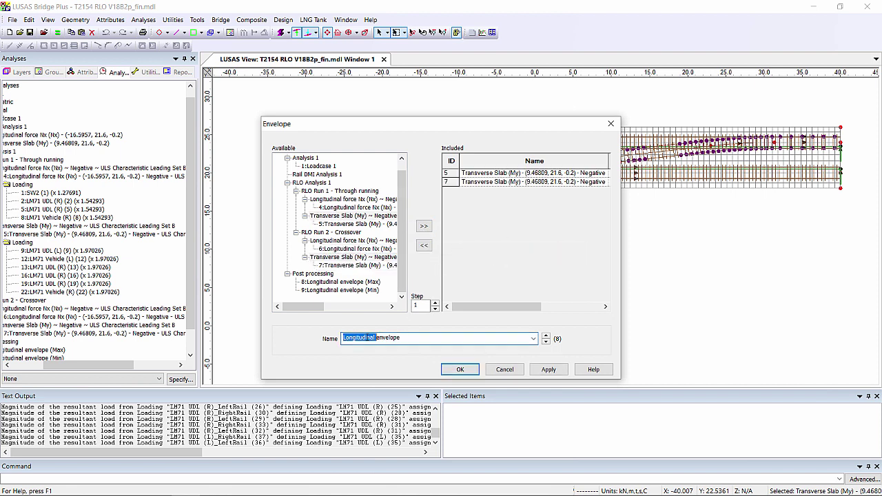
text(Transverse My)
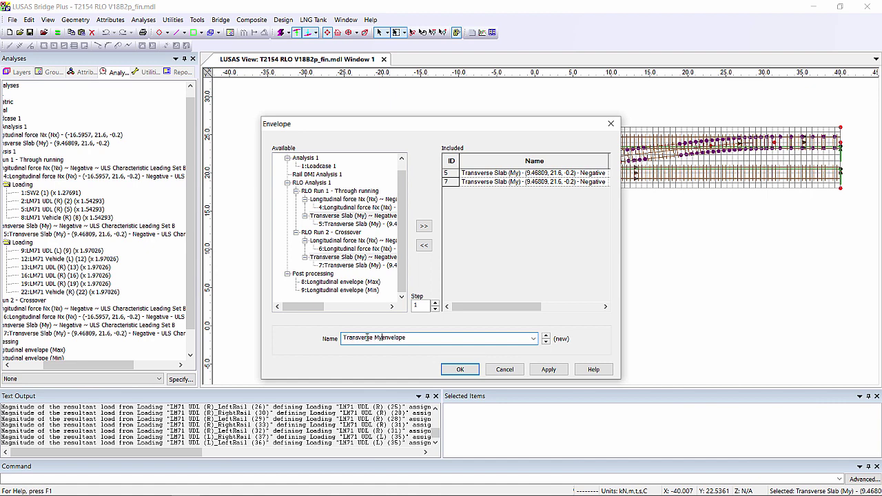
click(460, 369)
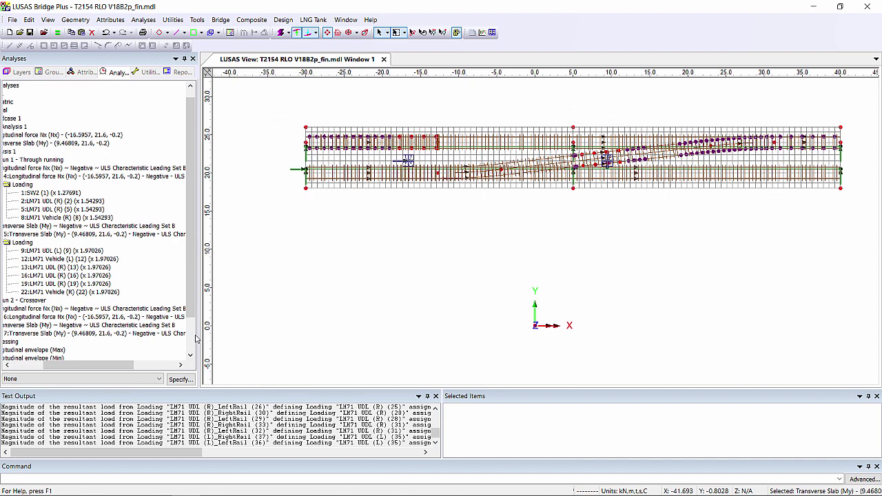